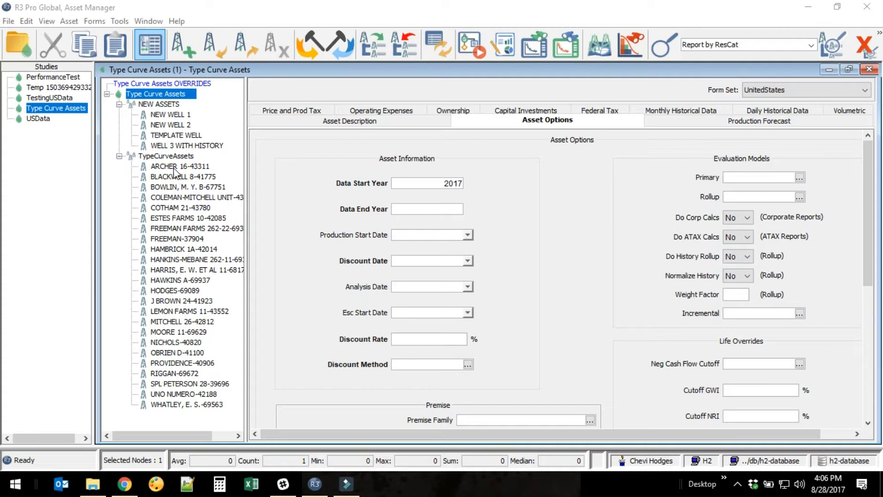
Step: Create a type well profile for all wells under TypeCurveAssets, with Oil Production and Oil1 Production Rate as the data source
left_click(174, 167)
left_click(184, 404, "shift")
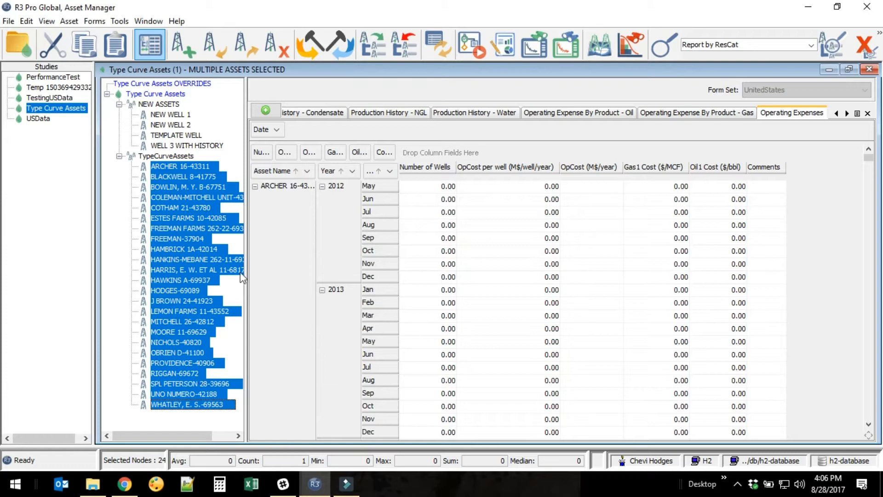
left_click(314, 48)
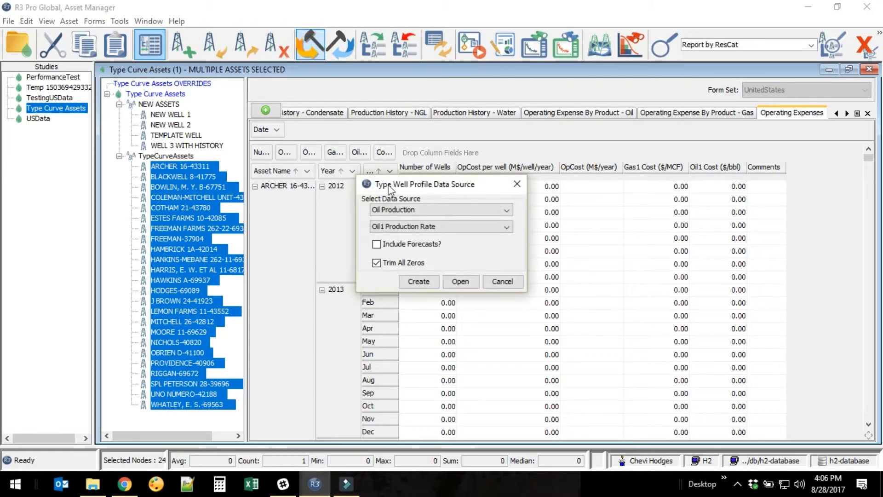
left_click(439, 211)
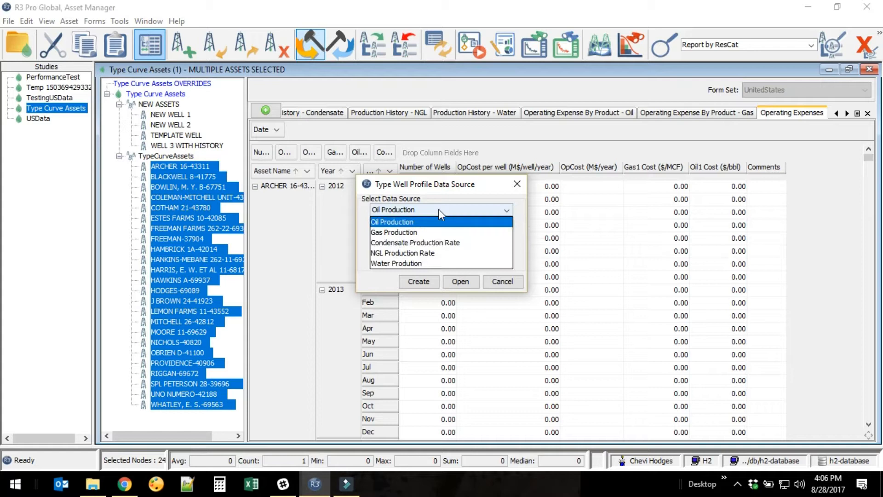
left_click(392, 225)
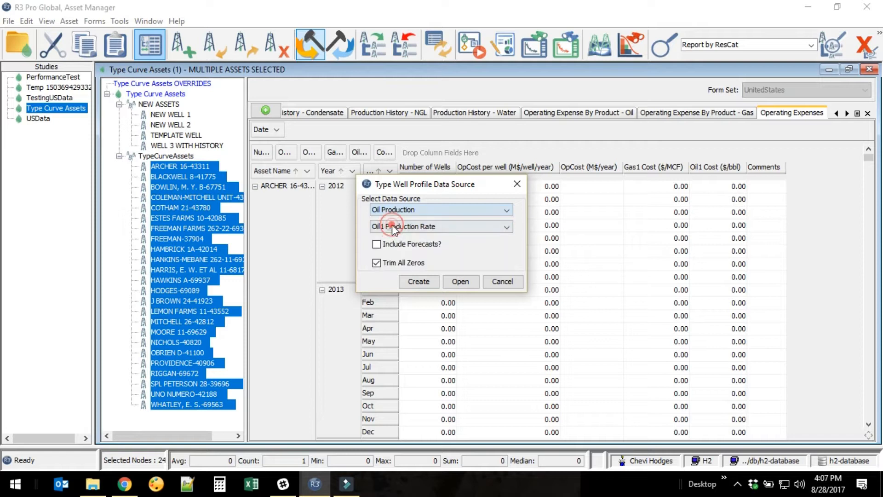
left_click(463, 230)
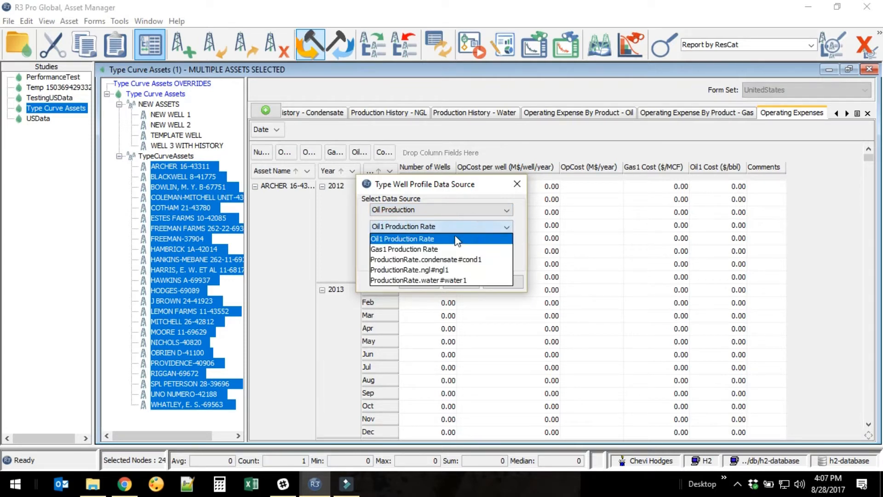
left_click(455, 239)
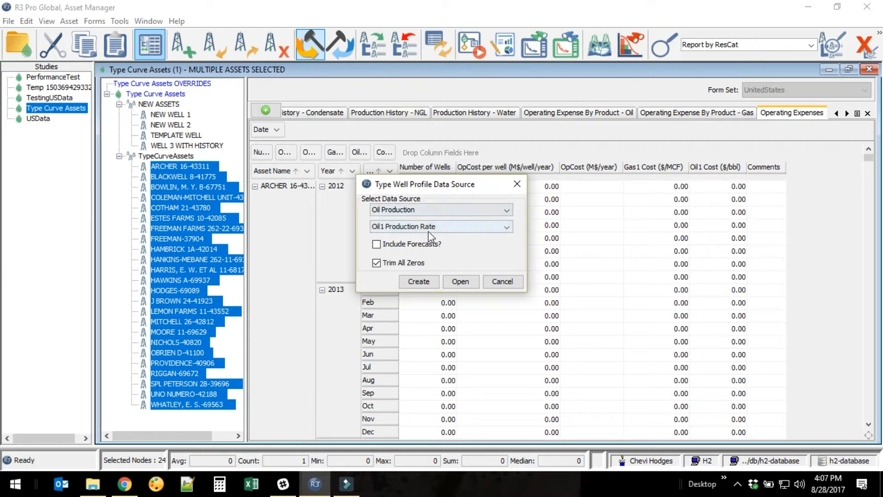
left_click(425, 282)
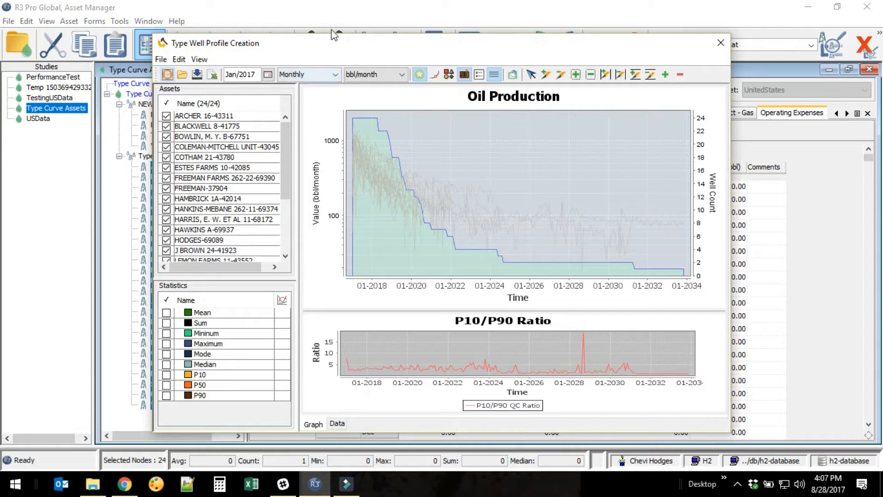
left_click_drag(325, 42, 309, 19)
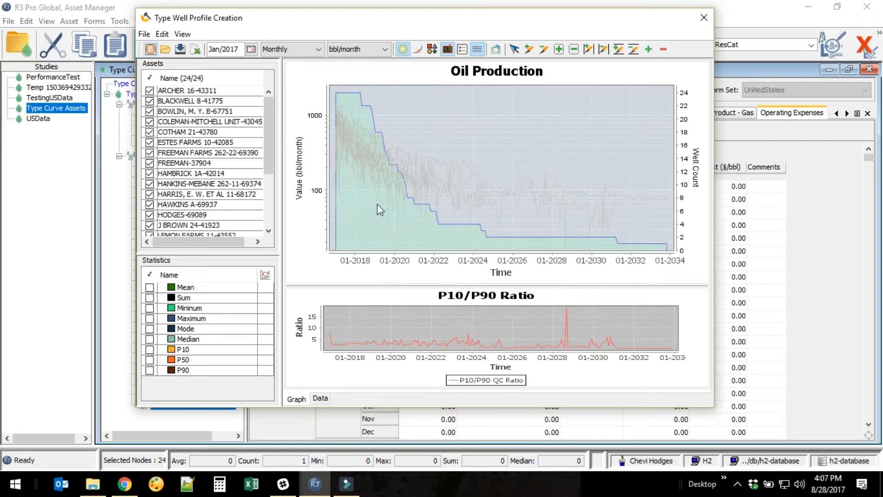
left_click(144, 34)
mouse_move(159, 35)
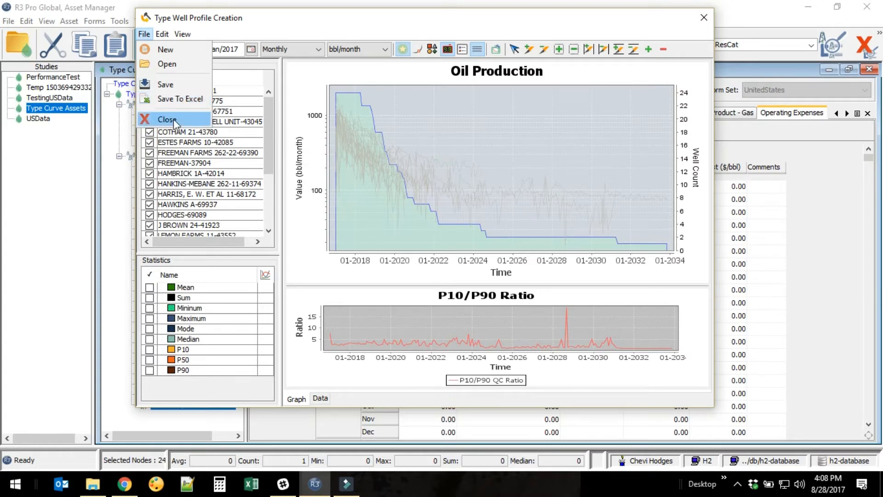
left_click(208, 24)
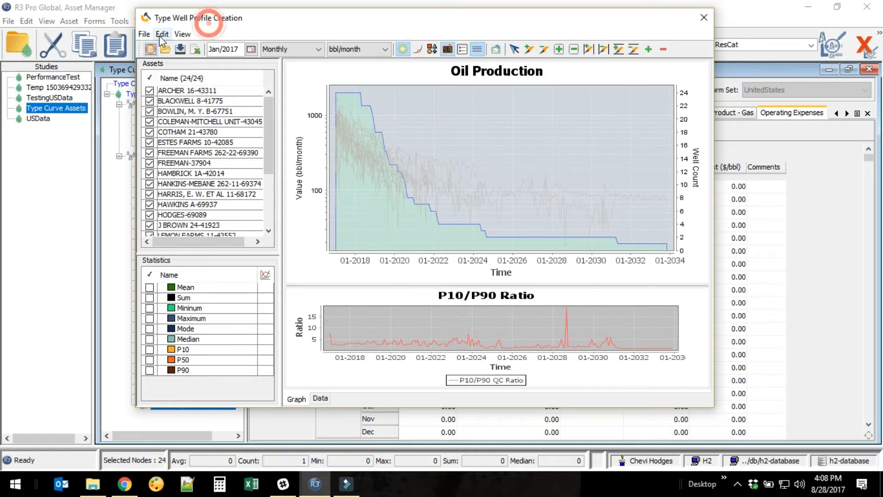
left_click(162, 35)
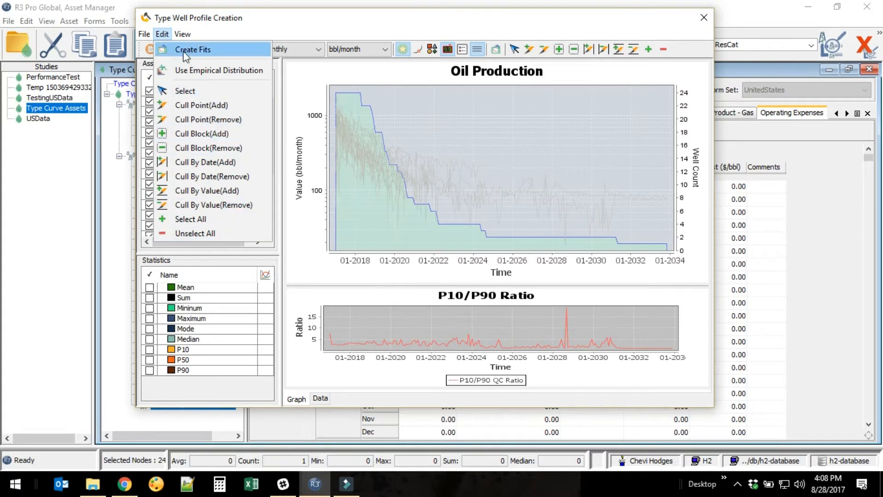
Step: Hide the P10/P90 QC chart below the oil production graph and show it again
left_click(180, 35)
left_click(182, 35)
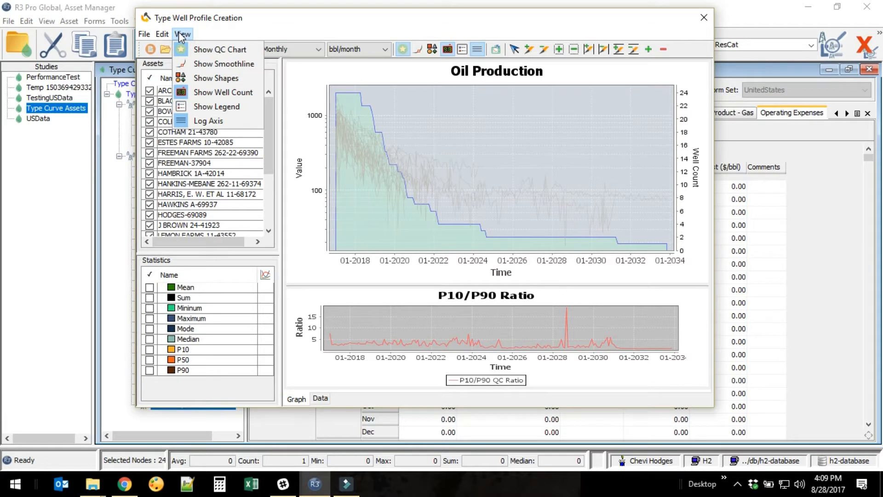
left_click(203, 50)
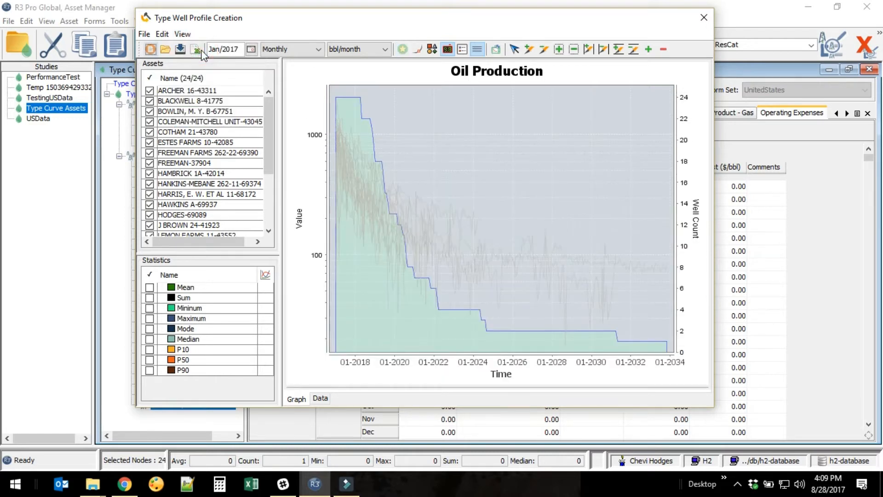
left_click(193, 35)
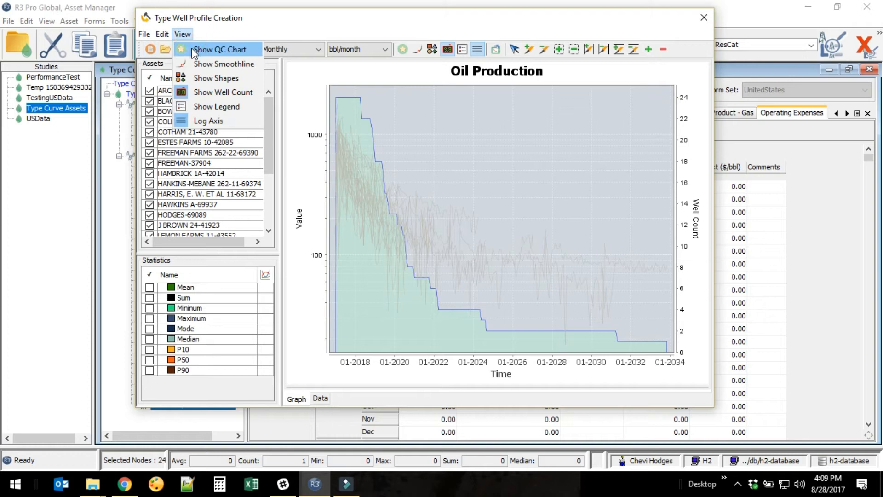
left_click(189, 49)
left_click(182, 34)
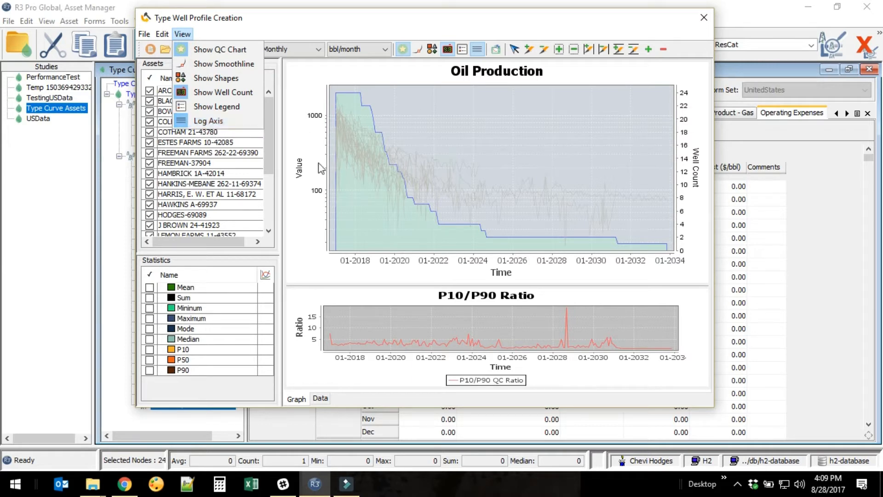
left_click(178, 32)
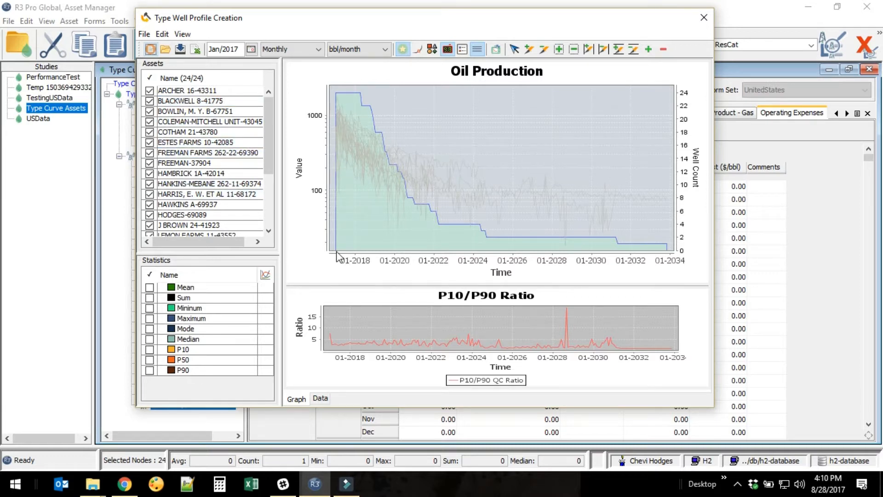
left_click(314, 50)
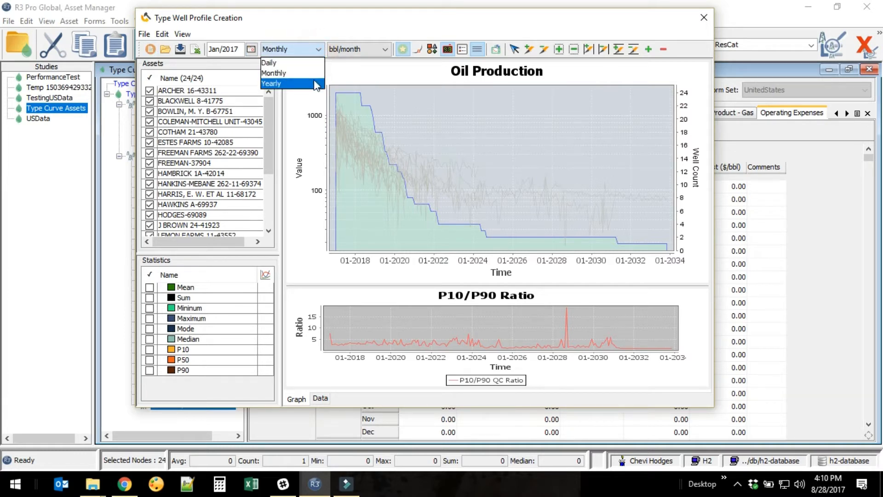
left_click(387, 51)
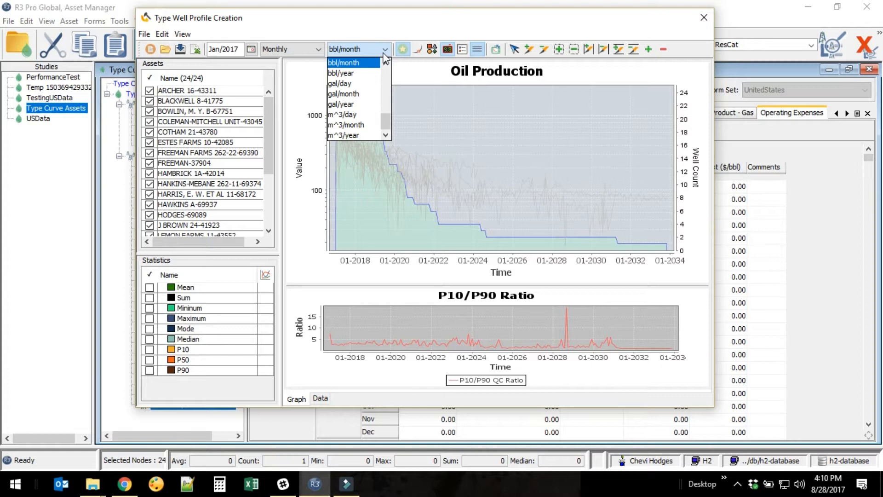
scroll(368, 96, "up", 3)
scroll(368, 97, "up", 2)
left_click(379, 23)
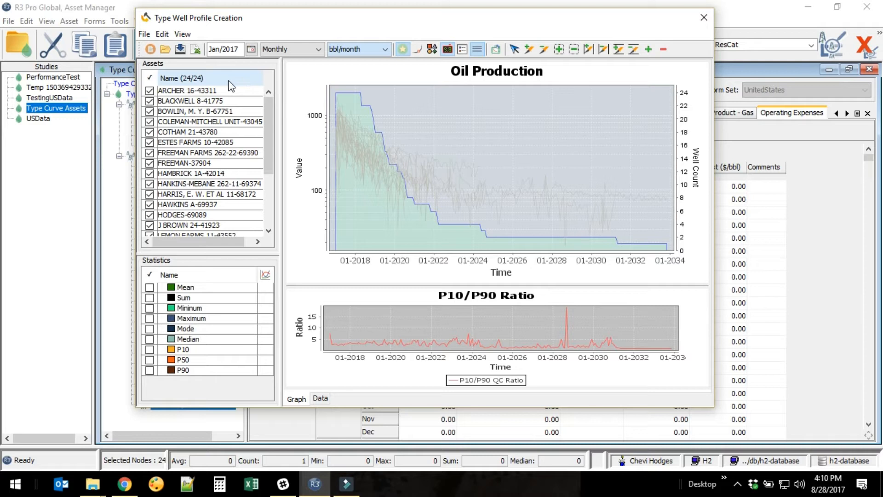
left_click(150, 123)
left_click(150, 132)
left_click(150, 142)
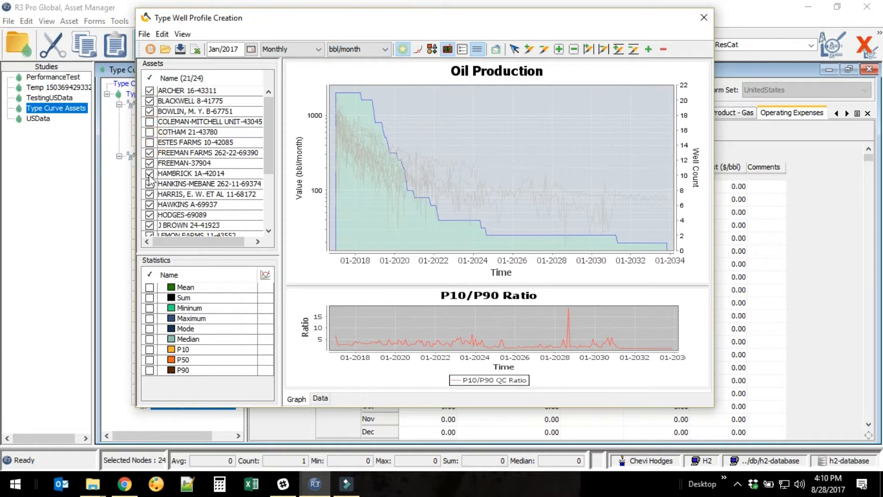
left_click(150, 153)
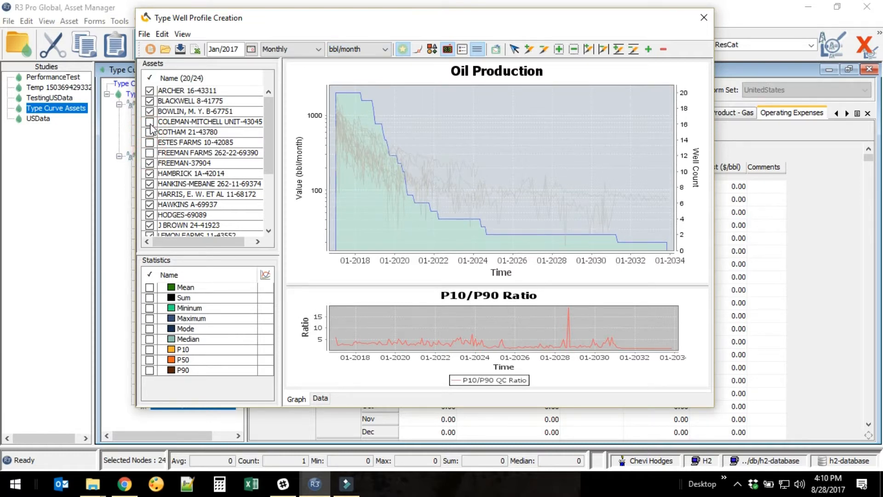
Step: Exclude every asset from the type well profile at once and include them all again
left_click(149, 80)
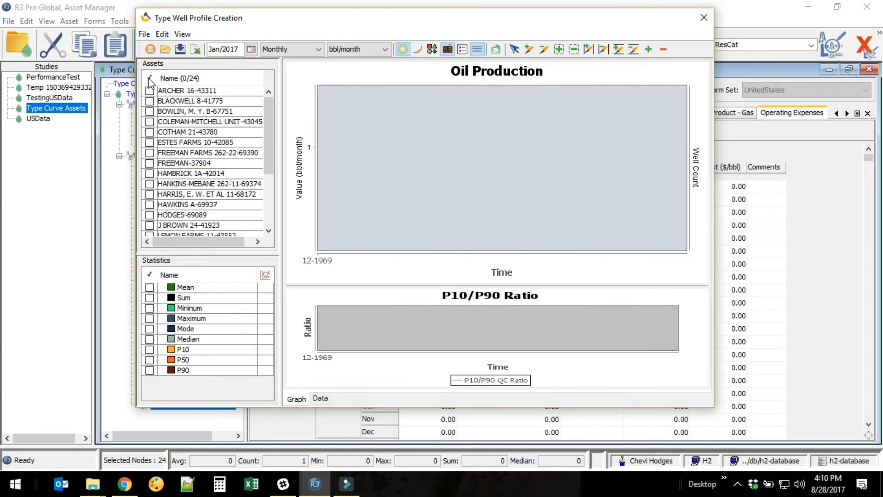
left_click(149, 79)
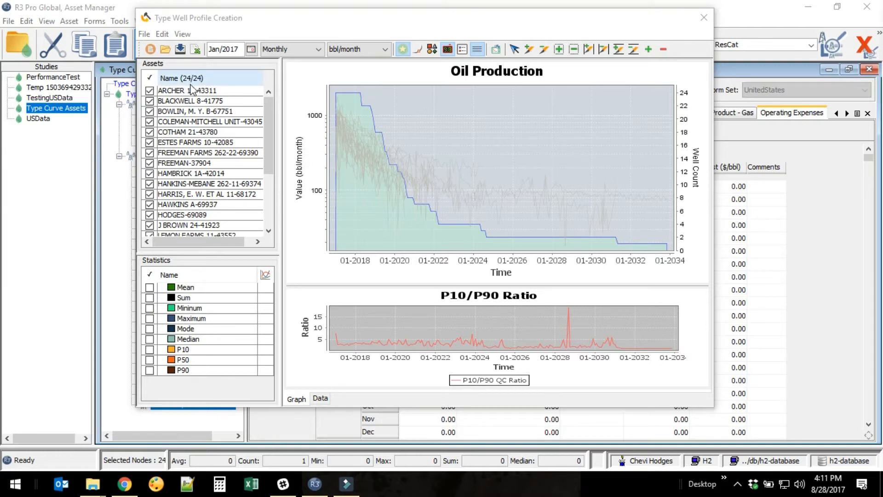
Step: Exclude the COLEMAN-MITCHELL UNIT-43045, COTHAM 21-43780 and ESTES FARMS 10-42085 wells, and restore all assets to the profile
left_click(150, 122)
left_click(150, 133)
left_click(149, 143)
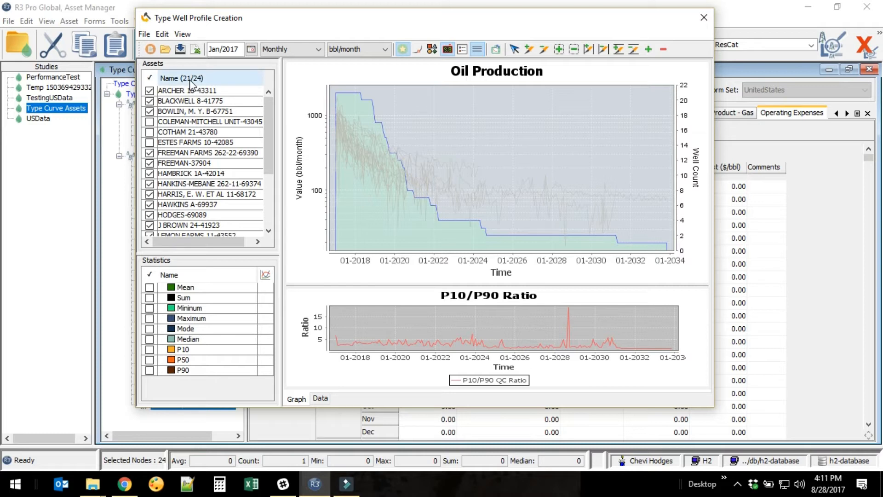
left_click(151, 80)
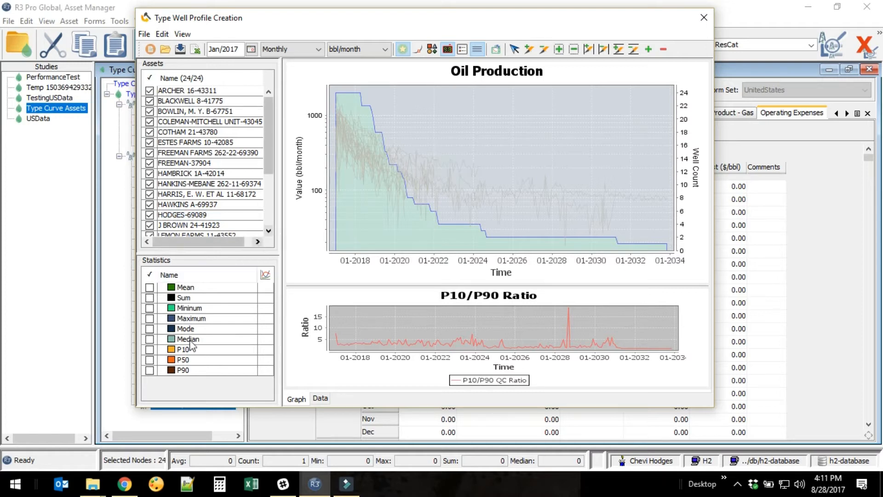
Step: Display the Mean, P10 and Maximum statistics curves on the oil production graph
left_click(150, 289)
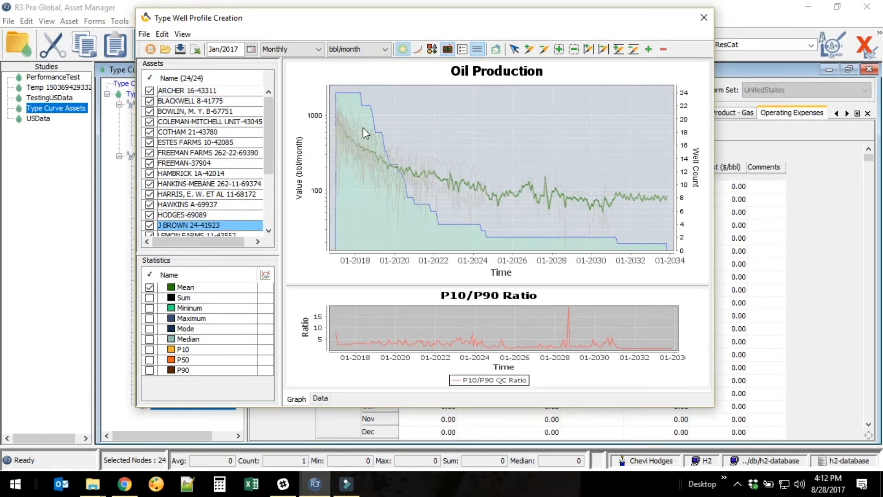
left_click(151, 350)
left_click(150, 319)
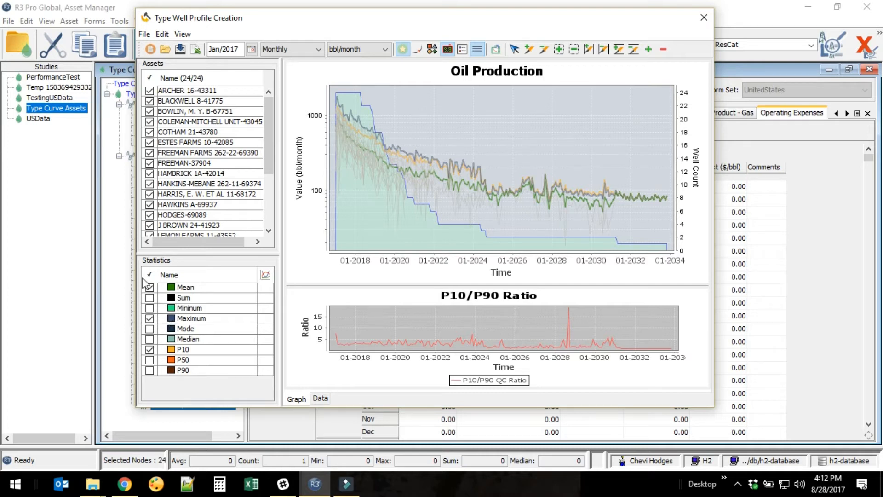
Step: Toggle all statistics curves together, leaving every statistic switched off
left_click(149, 275)
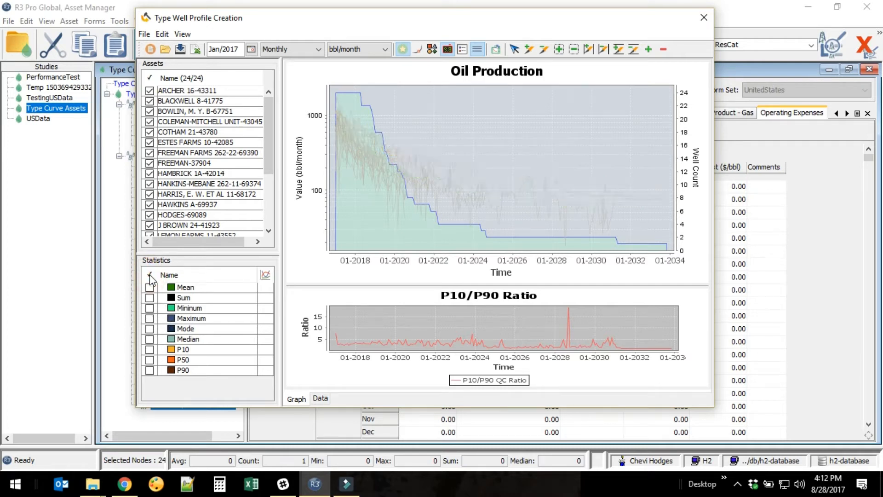
left_click(149, 275)
left_click(149, 275)
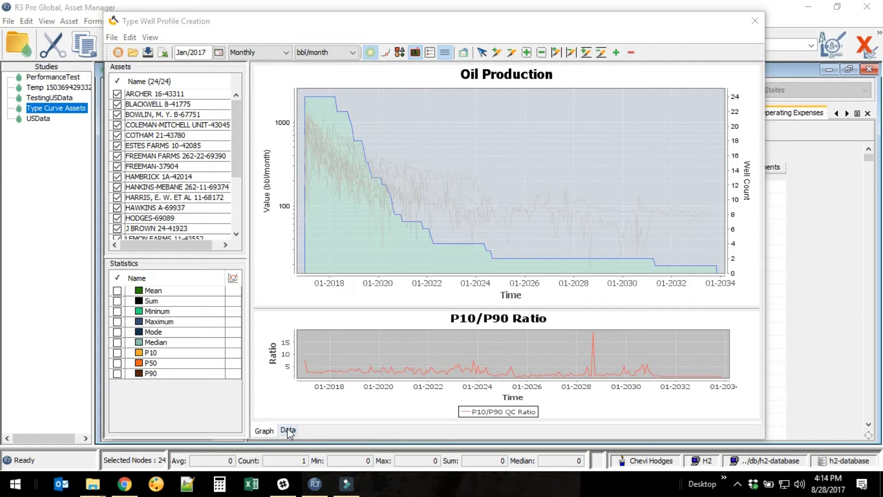
Step: Switch from the graph to the data table and examine the statistics columns beyond the well columns
left_click(264, 433)
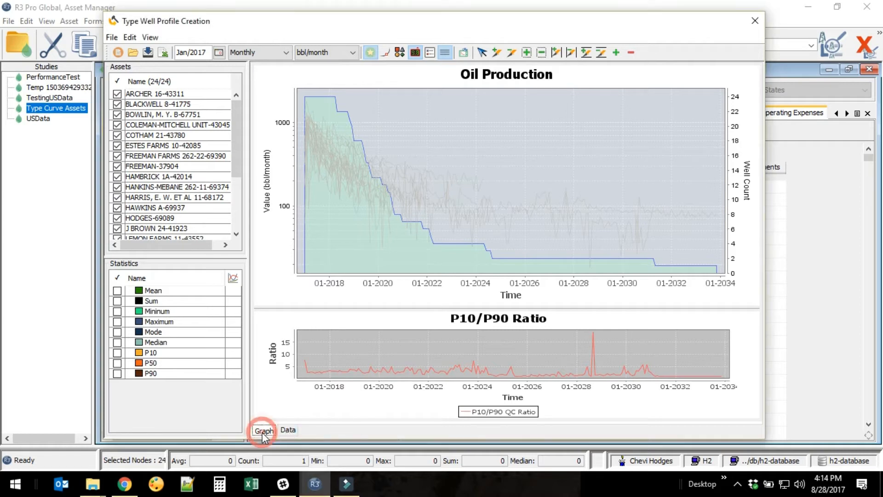
left_click(290, 430)
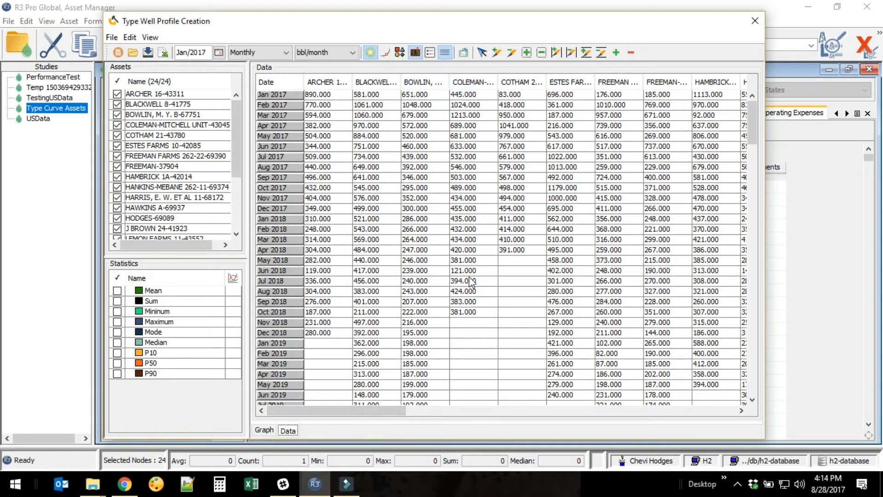
left_click_drag(372, 408, 701, 419)
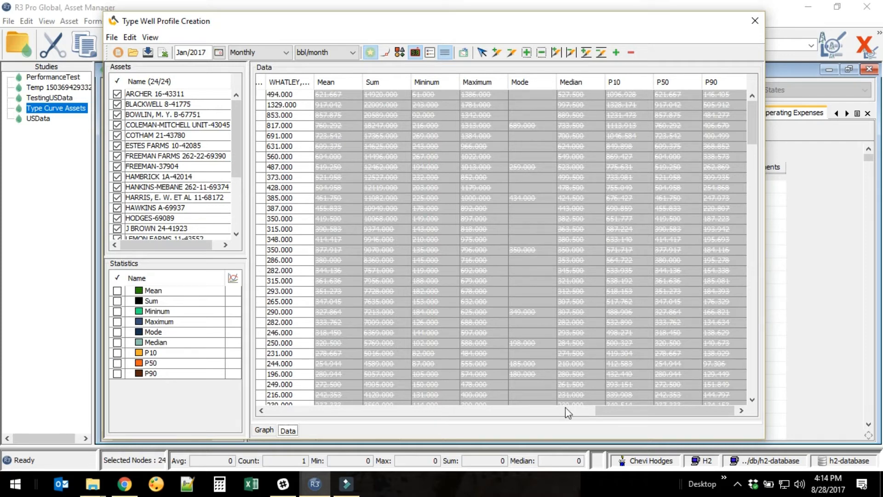
mouse_move(623, 410)
left_mouse_down()
mouse_move(360, 403)
mouse_move(610, 410)
left_mouse_up()
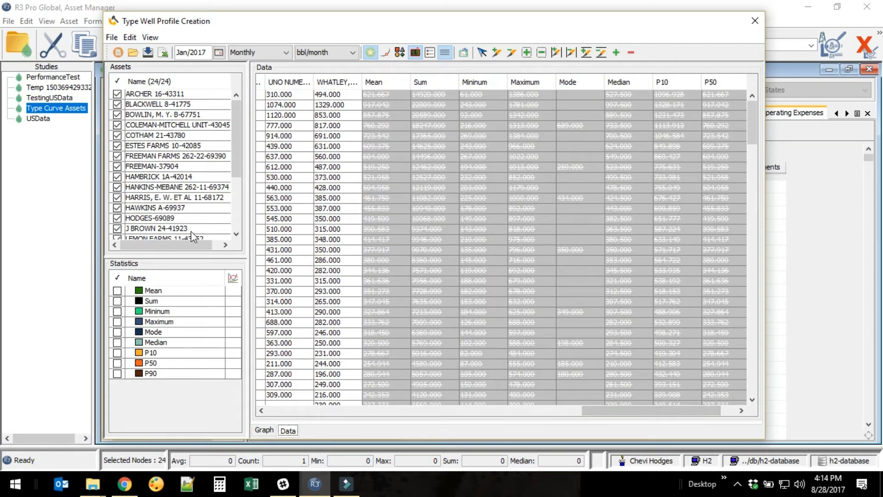
Step: Activate the Mean statistic in the data table and deactivate it again
left_click(117, 291)
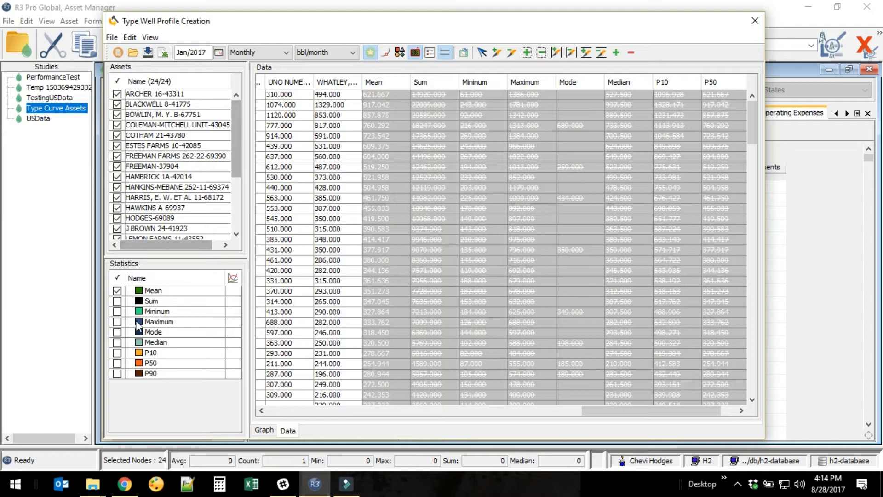
left_click(116, 291)
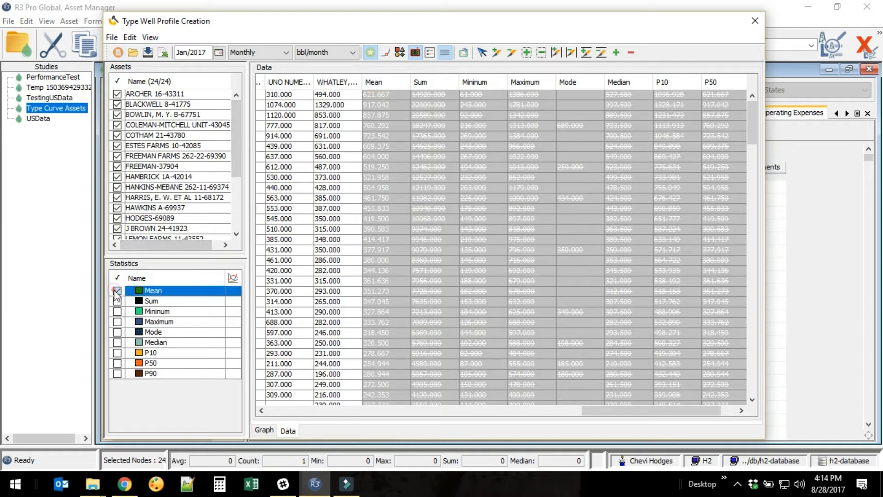
Step: Return to the oil production graph and remove the wells' sparse late-time production points from about mid-2024 onward with a rectangular selection
left_click(258, 431)
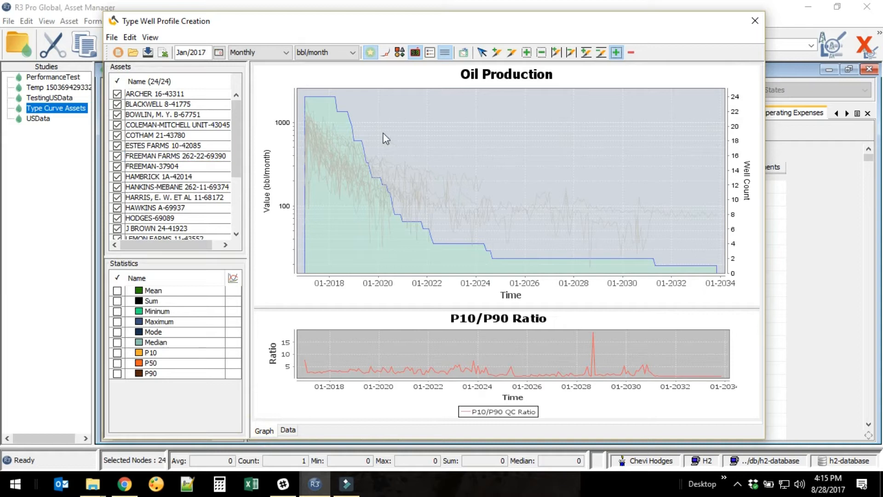
left_click(542, 53)
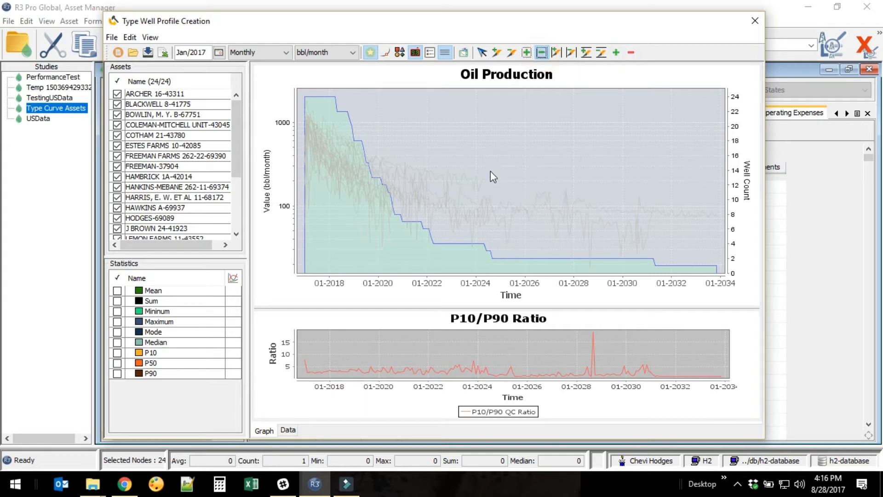
left_click_drag(488, 166, 728, 276)
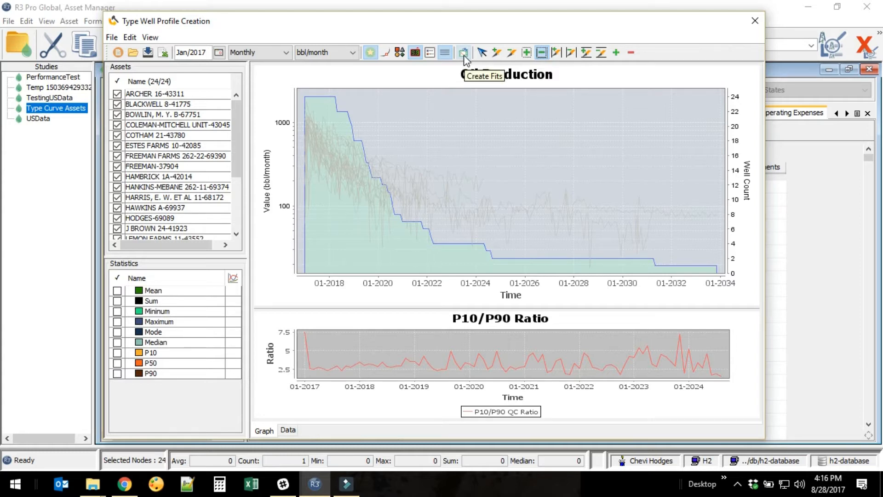
Step: Start Create Fits for the type well statistics and begin a new graphics template with the Volume folder selected
left_click(130, 38)
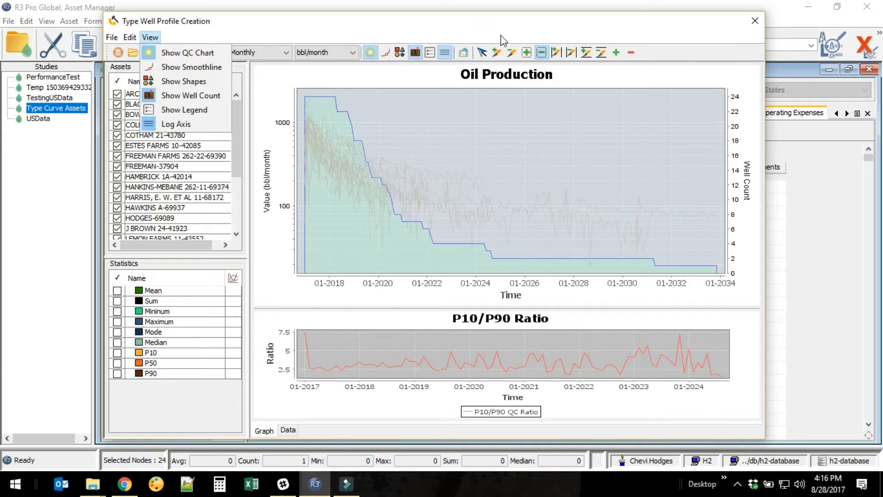
left_click(463, 53)
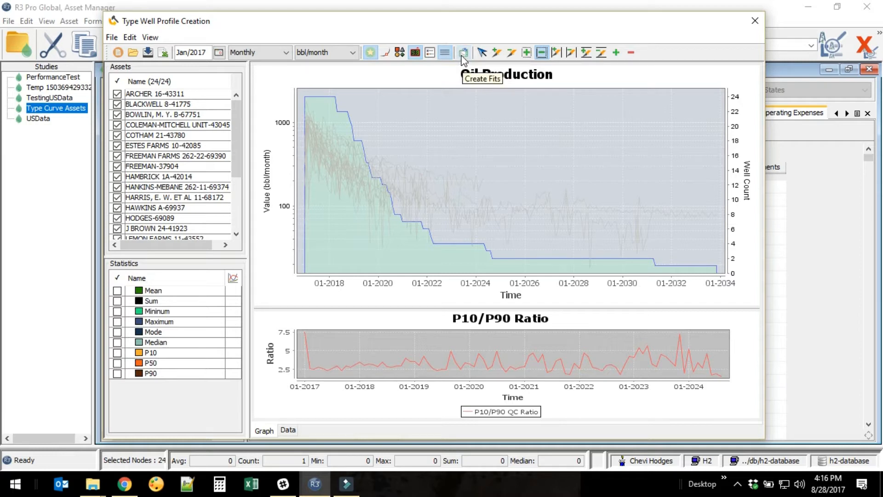
left_click(463, 53)
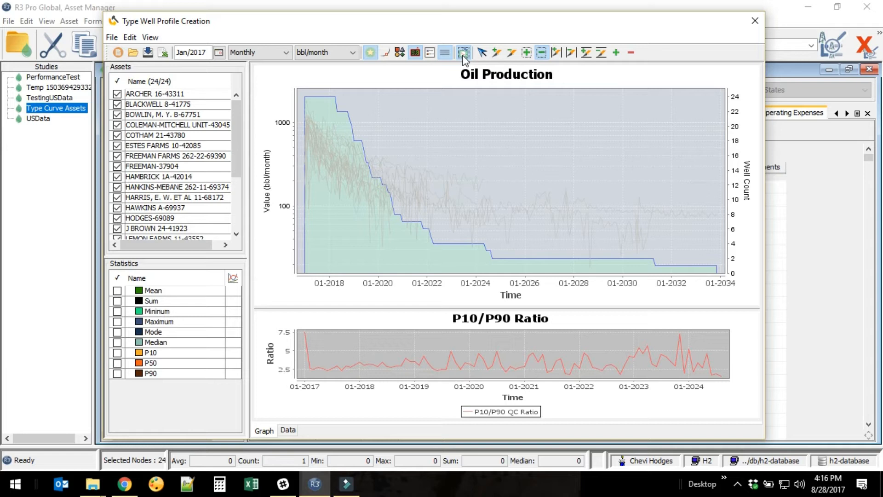
left_click(463, 54)
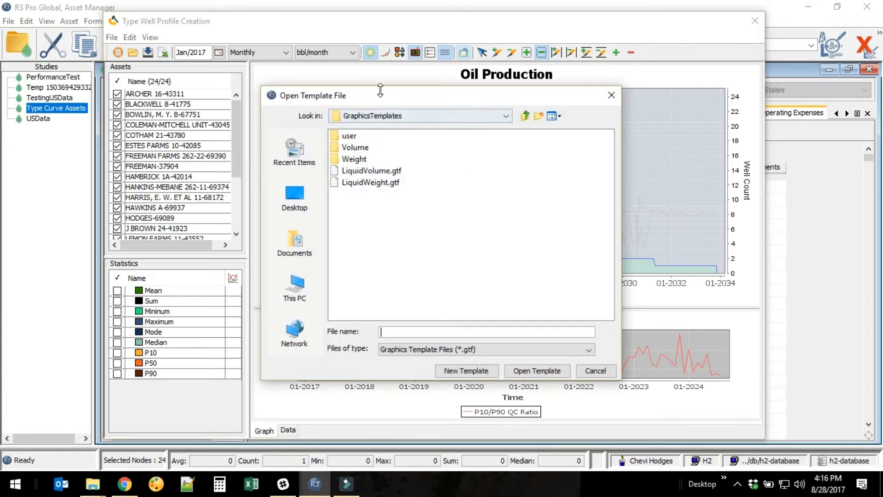
left_click_drag(385, 96, 383, 90)
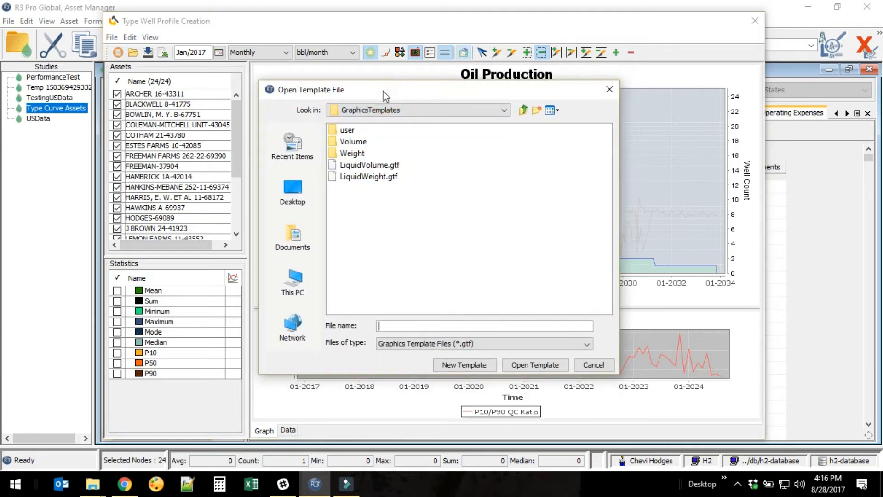
left_click(354, 143)
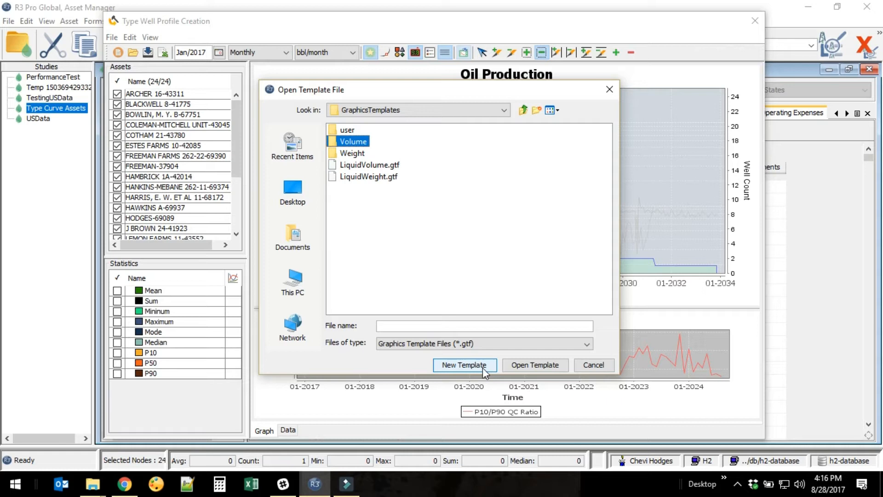
left_click(464, 365)
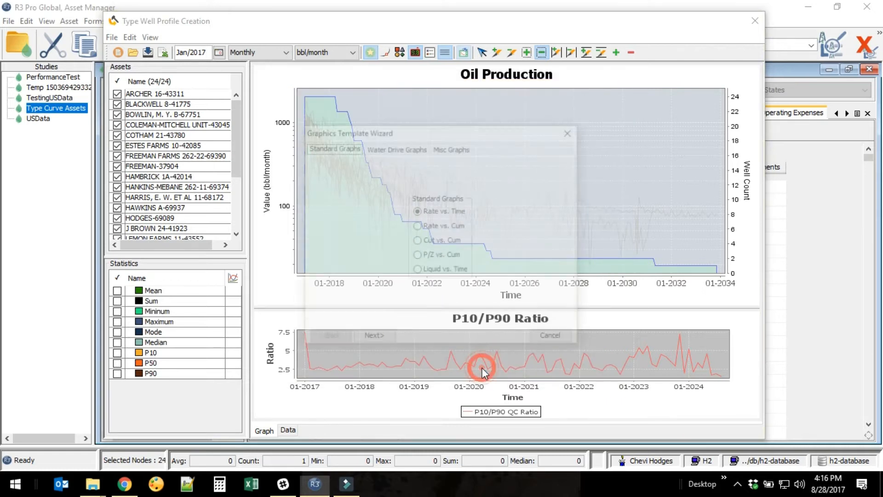
Step: Complete the Graphics Template Wizard with a standard Rate vs. Time graph for oil
left_click(431, 212)
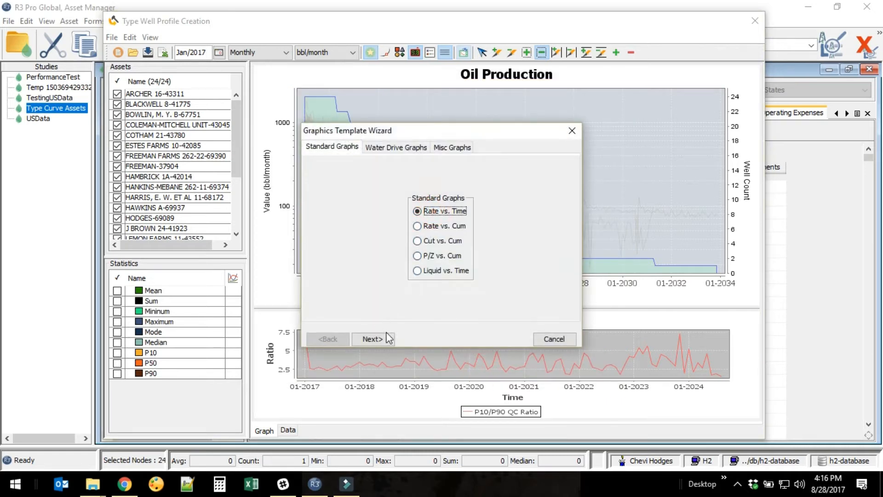
left_click(374, 339)
left_click_drag(403, 191, 403, 220)
left_click(322, 239)
left_click(441, 229)
left_click(373, 341)
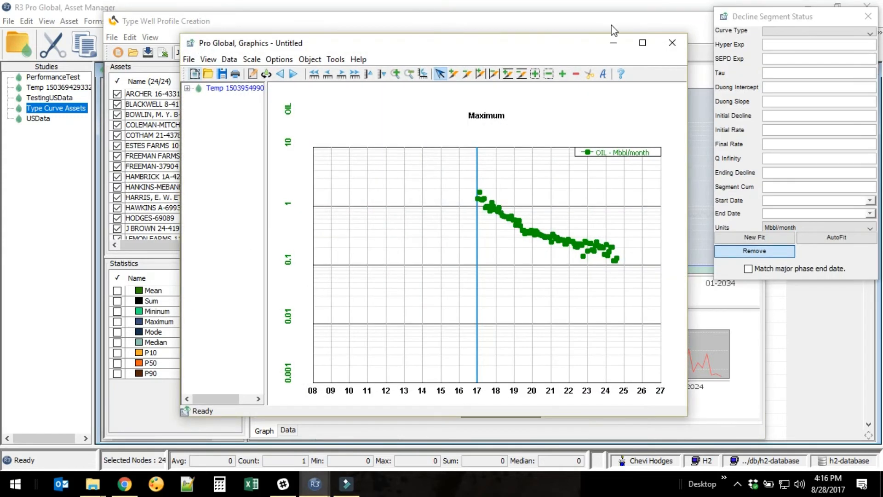
Step: Move and enlarge the Graphics window, and reposition the Decline Segment Status window beside its plot
left_click_drag(553, 43, 476, 21)
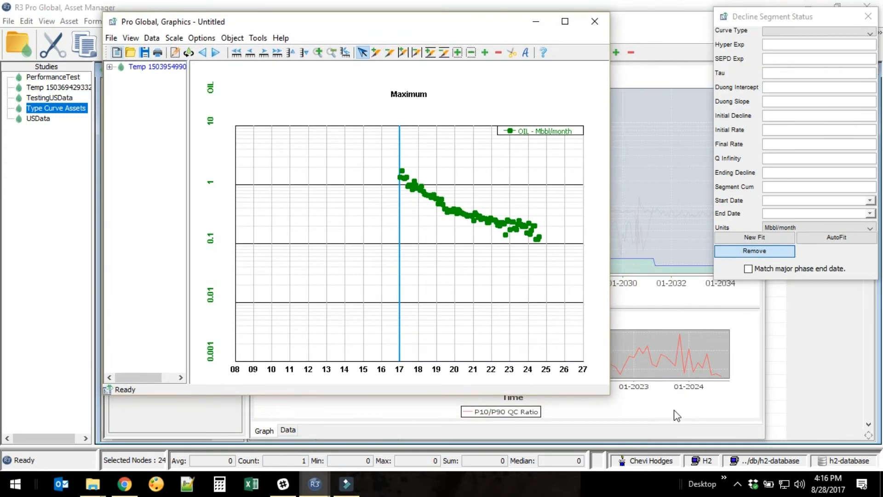
left_click_drag(609, 399, 754, 427)
left_click_drag(827, 15, 816, 99)
left_click(370, 25)
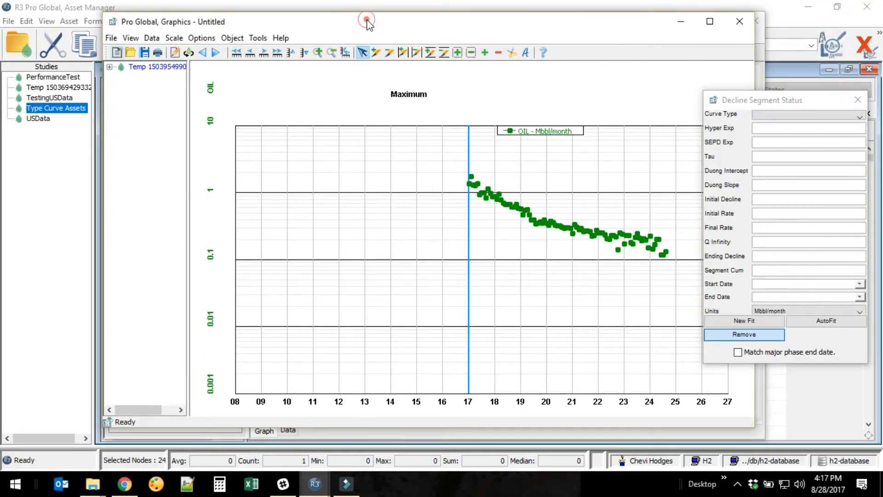
left_click(814, 101)
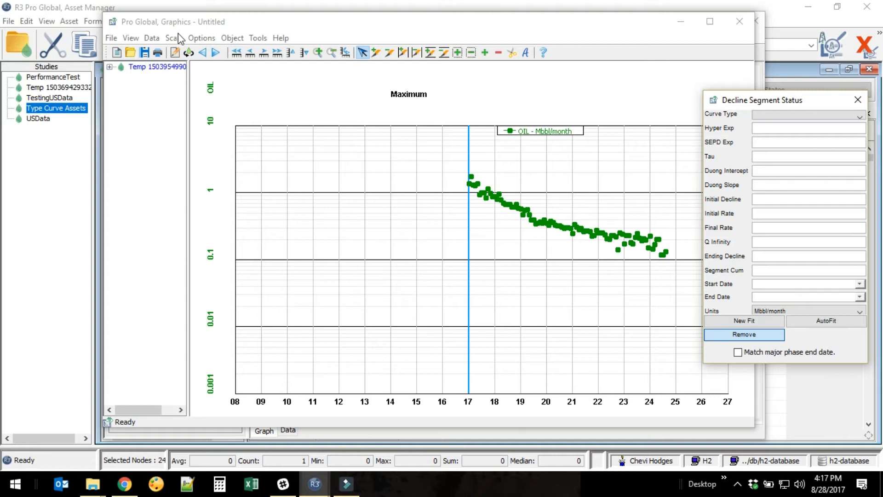
Step: Set the oil phase decline preferences to a hyperbolic threshold of 5% and a CUM limit of 30 years, and apply them
left_click(209, 38)
left_click(219, 109)
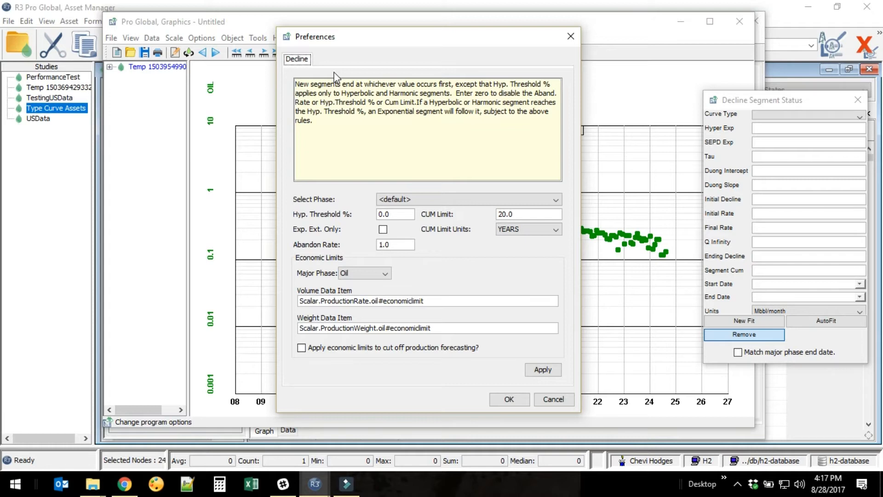
left_click(420, 199)
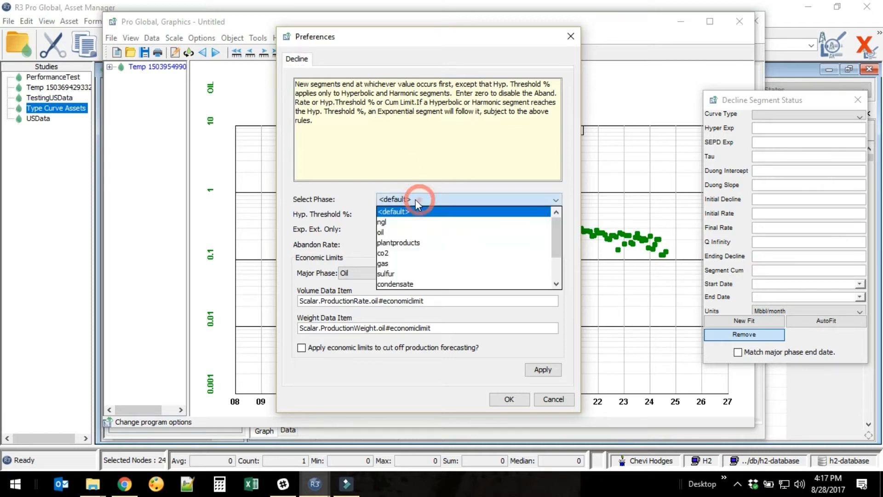
left_click(399, 232)
key("Tab")
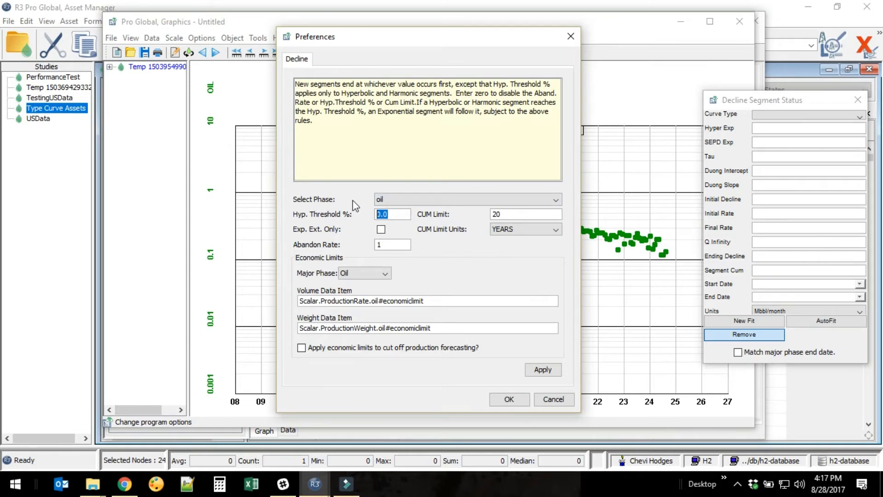
type("5")
double_click(527, 214)
type("30")
mouse_move(407, 45)
left_mouse_down()
mouse_move(407, 131)
mouse_move(412, 53)
left_mouse_up()
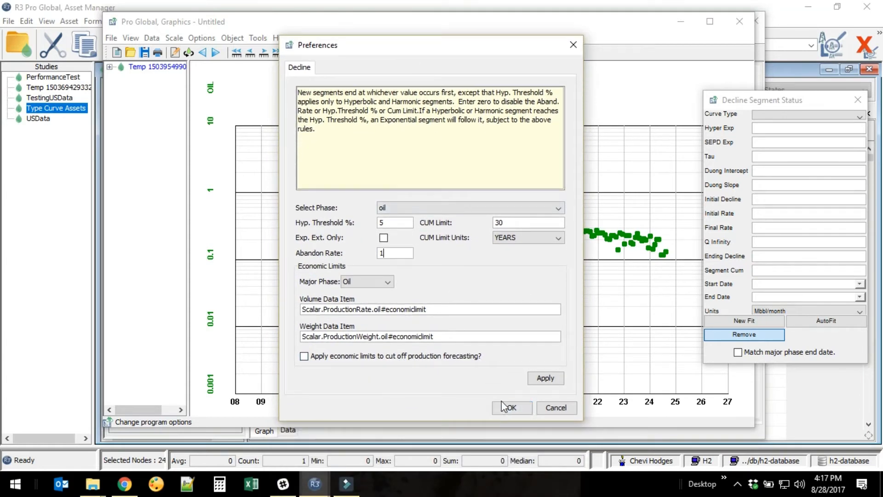
left_click(546, 378)
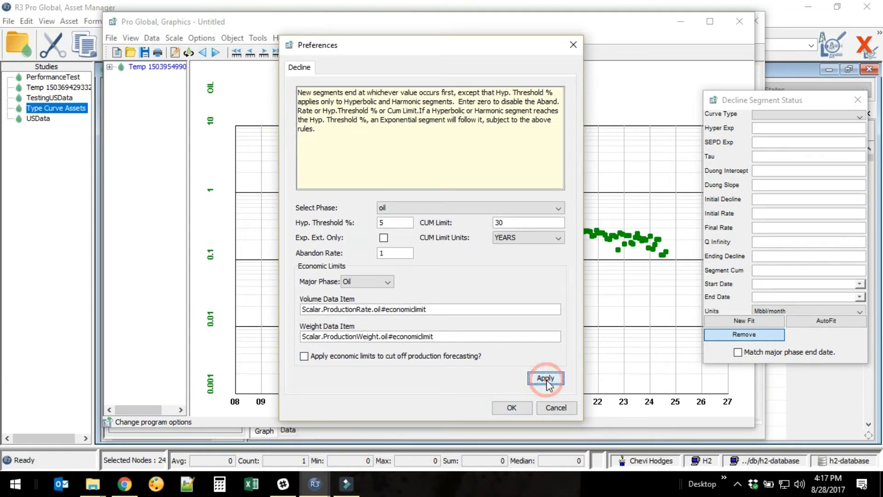
left_click(507, 410)
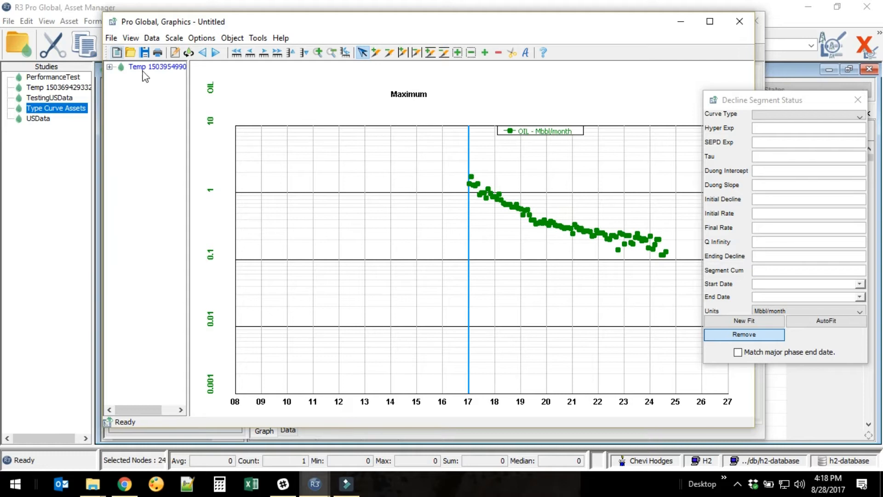
Step: Expand the temporary study and view the oil plots of its Maximum, Mean, Median, Minimum and Mode statistics
left_click(110, 68)
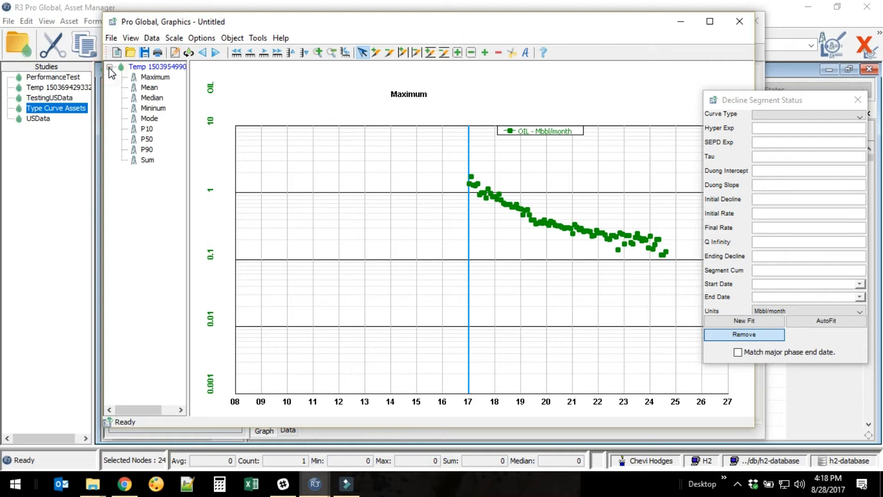
left_click(152, 77)
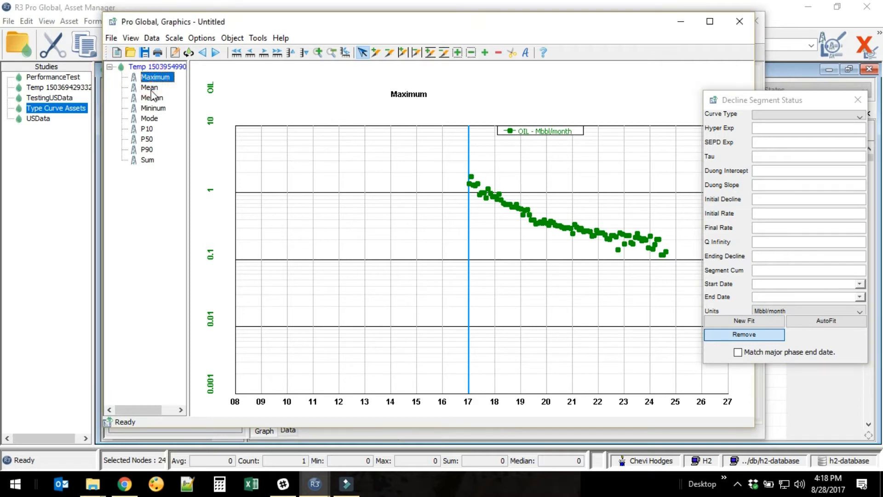
left_click(151, 90)
left_click(149, 98)
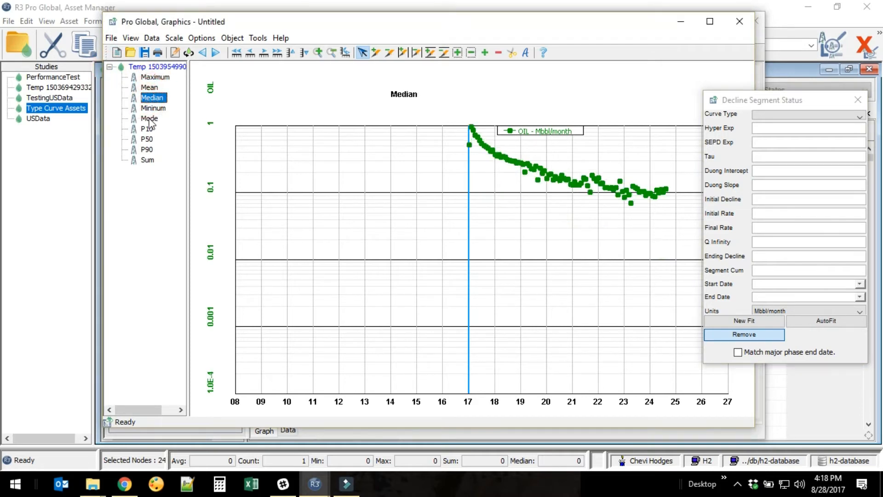
left_click(148, 109)
left_click(148, 118)
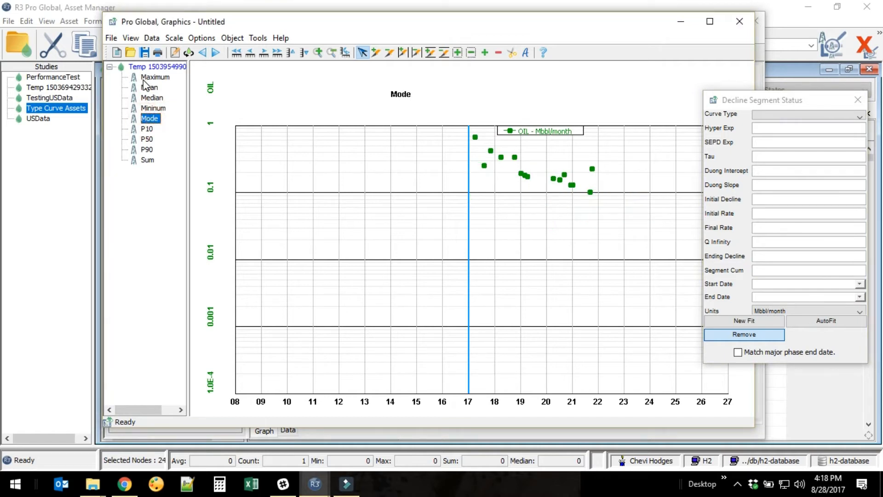
Step: Show the Mean statistic's plot and try to remove its low outlier points around 2023
left_click(149, 88)
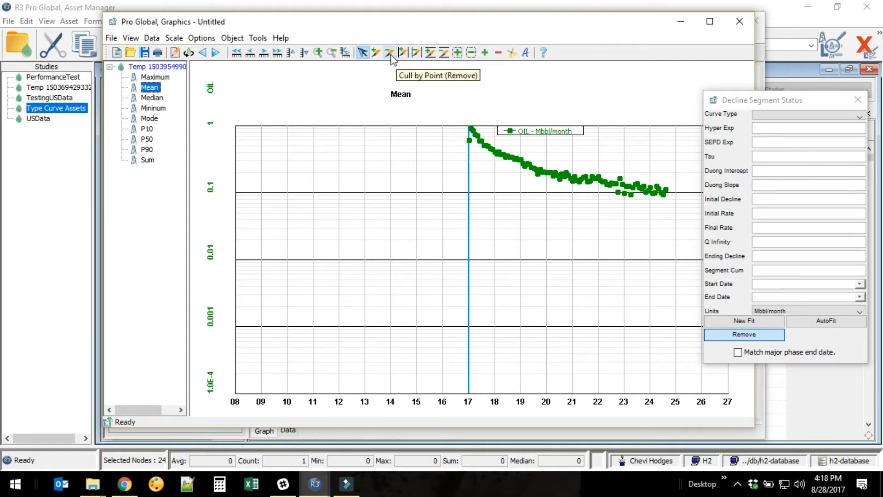
left_click(443, 53)
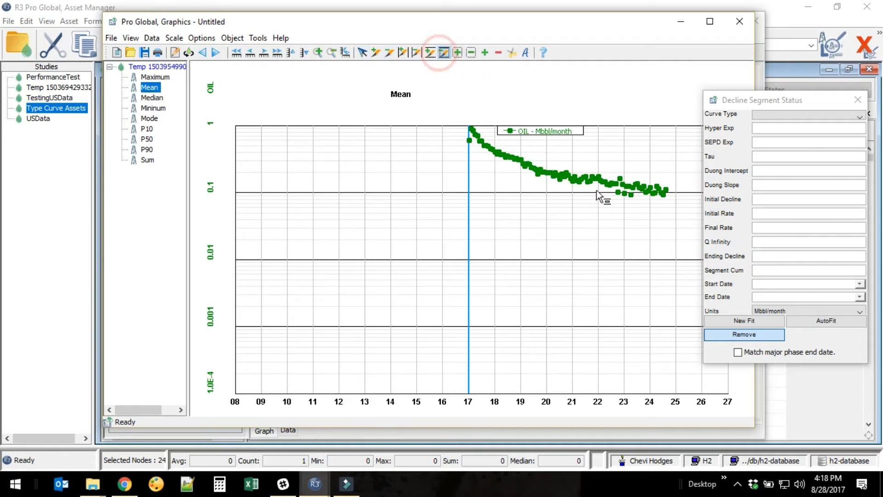
mouse_move(629, 196)
left_mouse_down()
mouse_move(630, 217)
mouse_move(626, 196)
mouse_move(625, 205)
left_mouse_up()
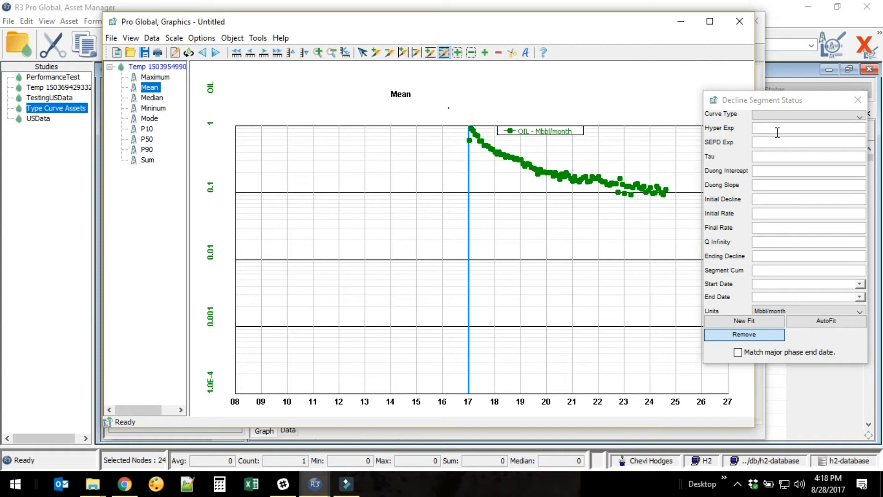
Step: Fit a hyperbolic decline curve to the Mean oil data with AutoFit
left_click(792, 116)
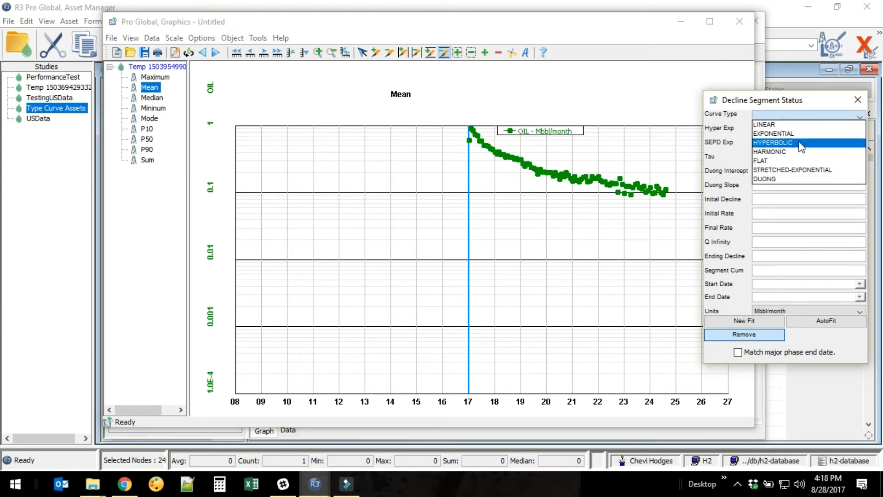
left_click(798, 143)
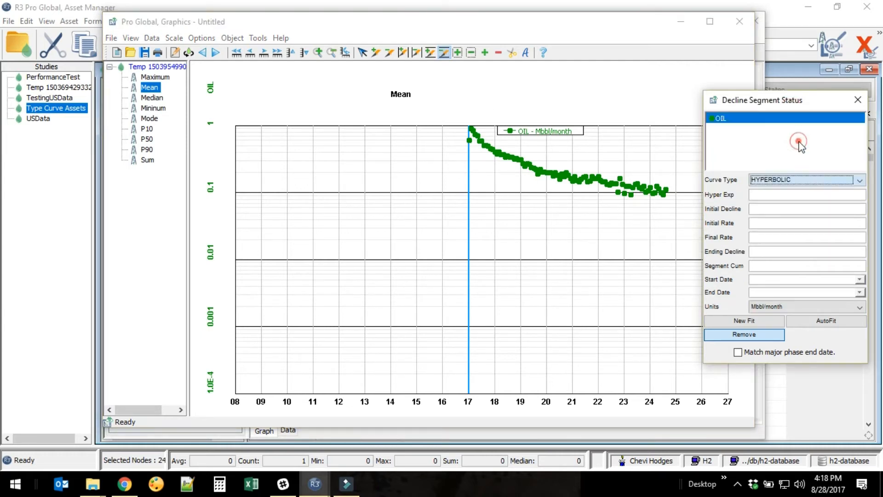
left_click(818, 322)
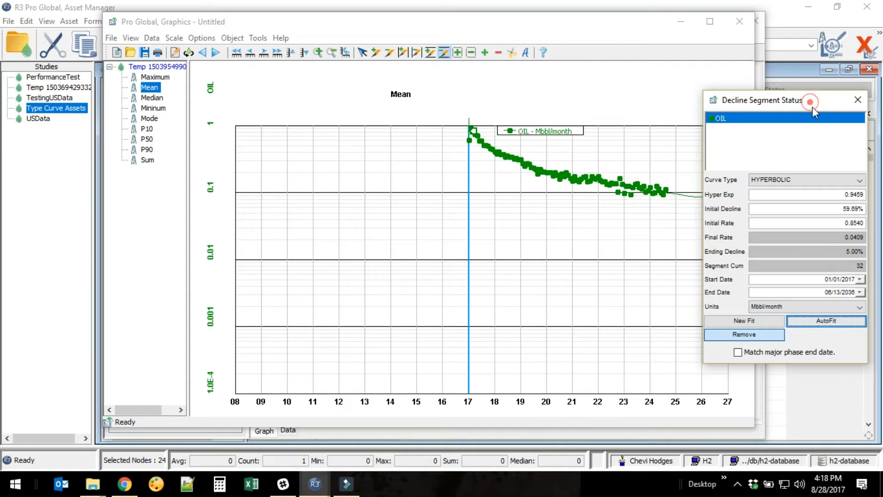
Step: Uncover the plot and shift its time axis to span 2017 to 2036, examining the fitted Mean forecast
left_click_drag(809, 102, 842, 150)
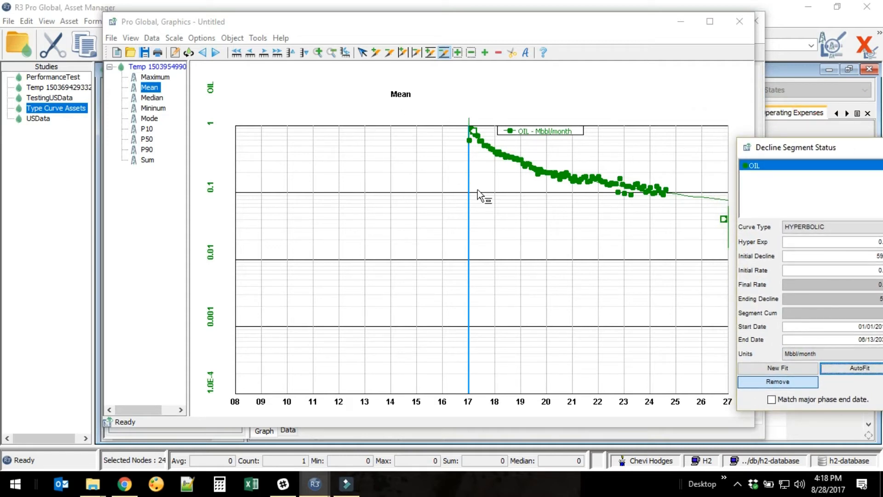
left_click(264, 52)
left_click(263, 52)
left_click(263, 52)
left_click(263, 52)
left_click(263, 52)
left_click(263, 52)
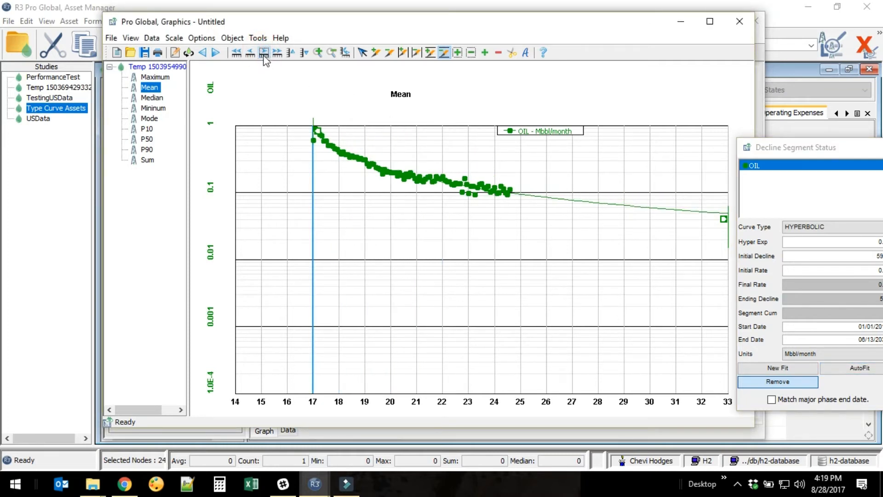
left_click(264, 54)
left_click(264, 55)
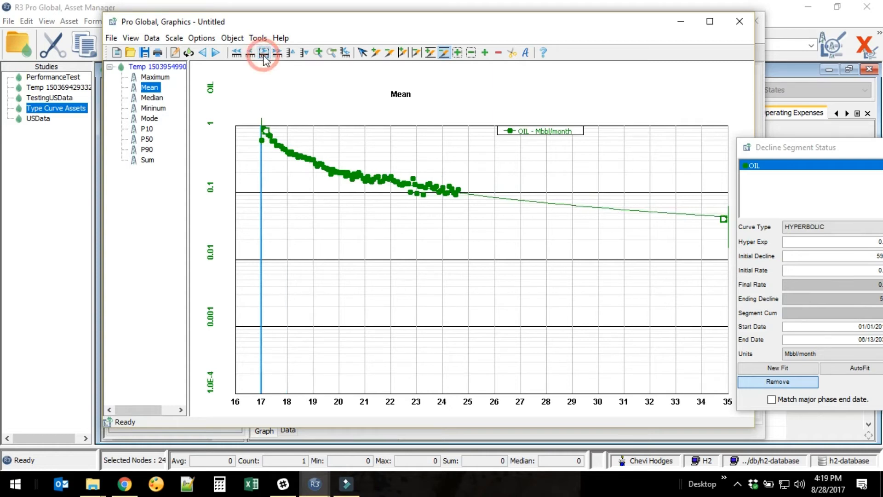
left_click(265, 55)
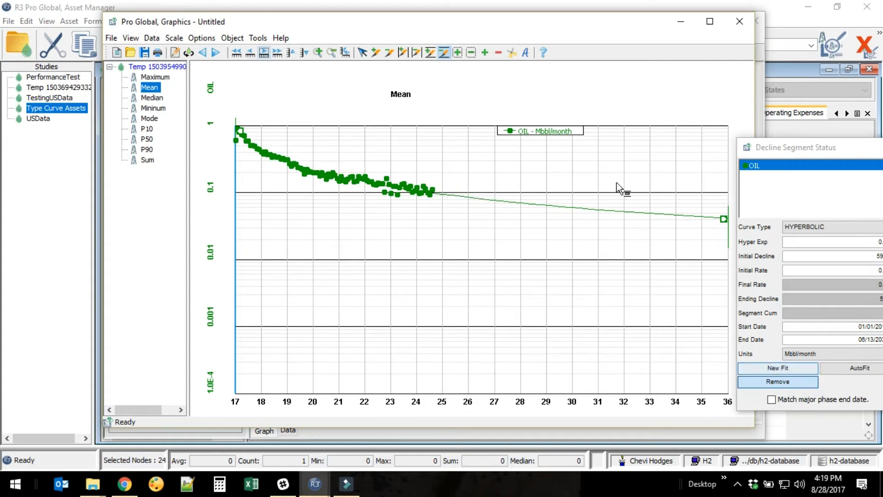
Step: Save the Mean fit, then select its decline curve on the plot and bring its full segment parameters into view
left_click(175, 53)
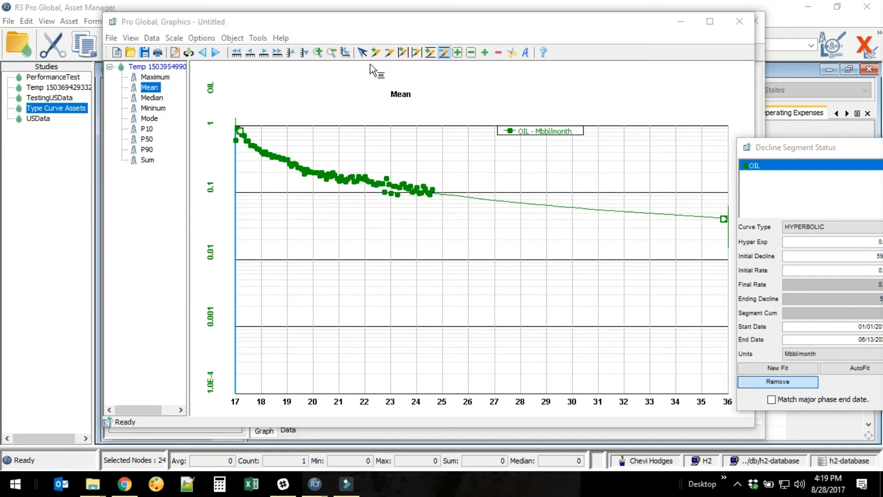
left_click(363, 53)
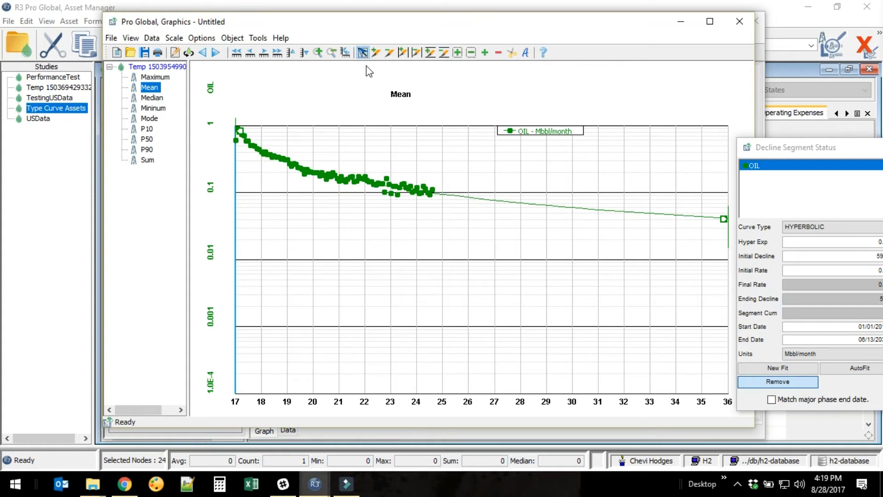
mouse_move(463, 202)
left_mouse_down()
mouse_move(461, 215)
mouse_move(459, 202)
left_mouse_up()
mouse_move(598, 209)
left_mouse_down()
mouse_move(580, 205)
mouse_move(582, 223)
mouse_move(583, 208)
left_mouse_up()
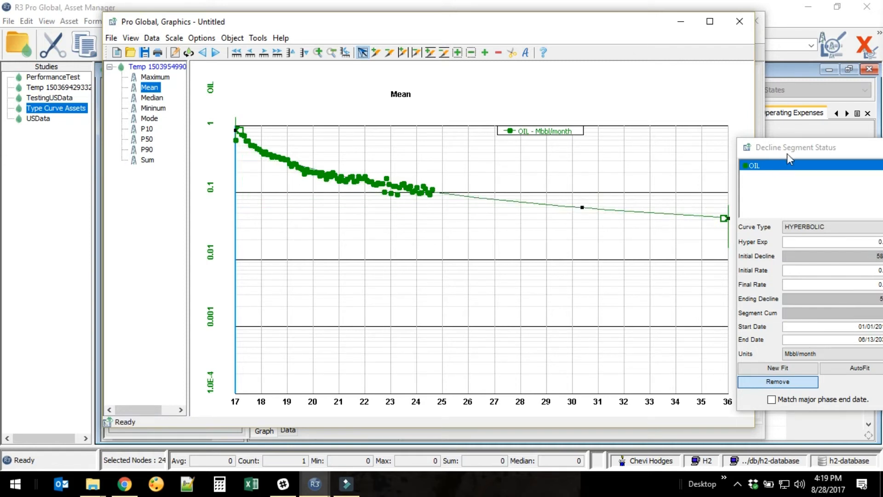
left_click_drag(788, 150, 721, 148)
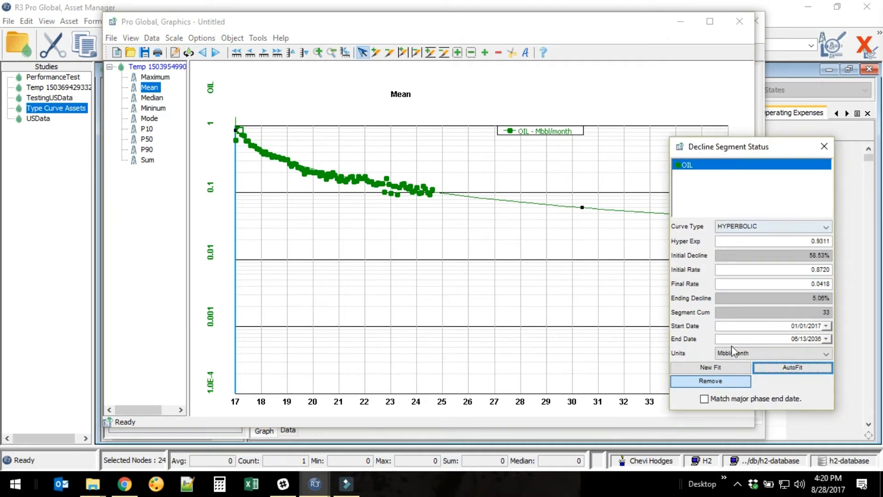
left_click(176, 54)
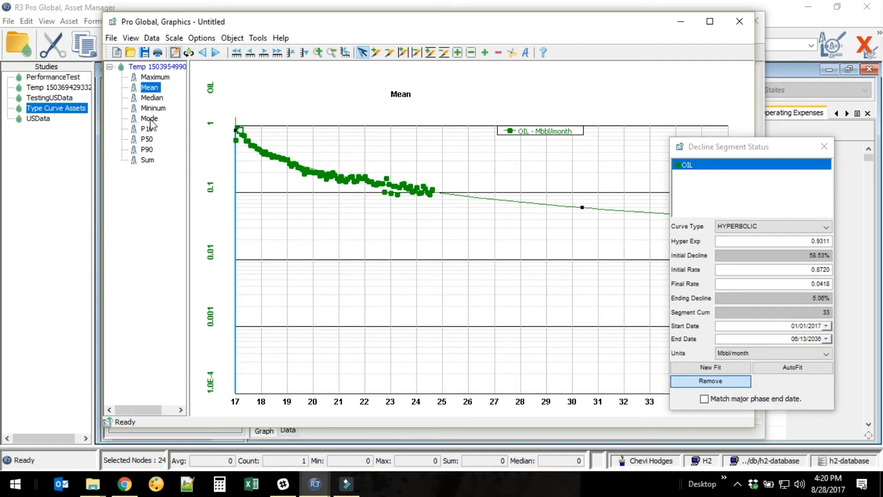
Step: Fit a hyperbolic decline curve to the P10 oil data with AutoFit and save the fit
left_click(147, 129)
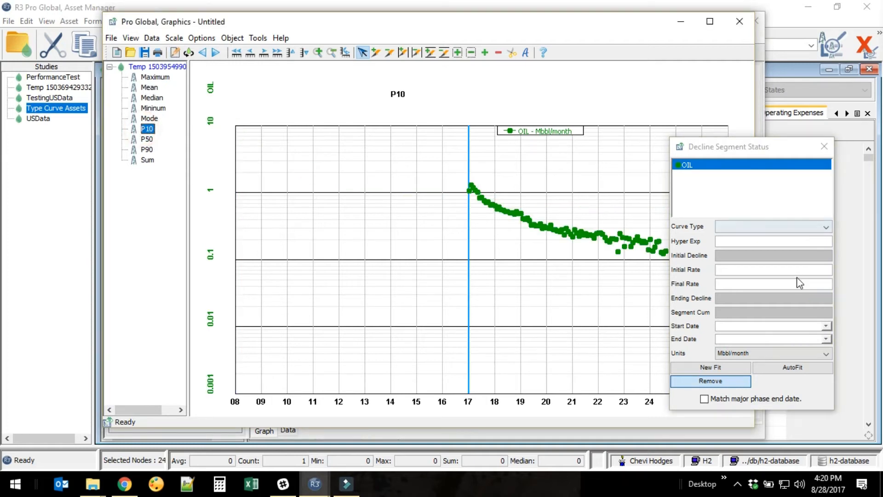
left_click(758, 226)
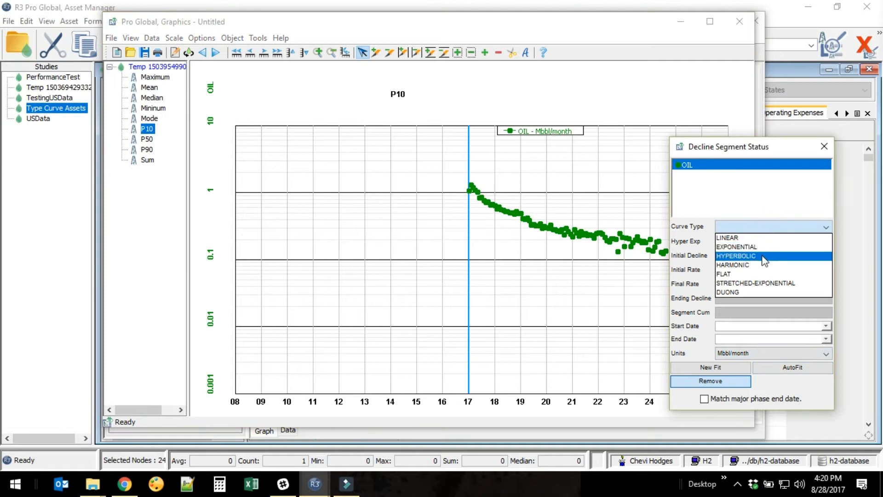
left_click(765, 260)
left_click(795, 368)
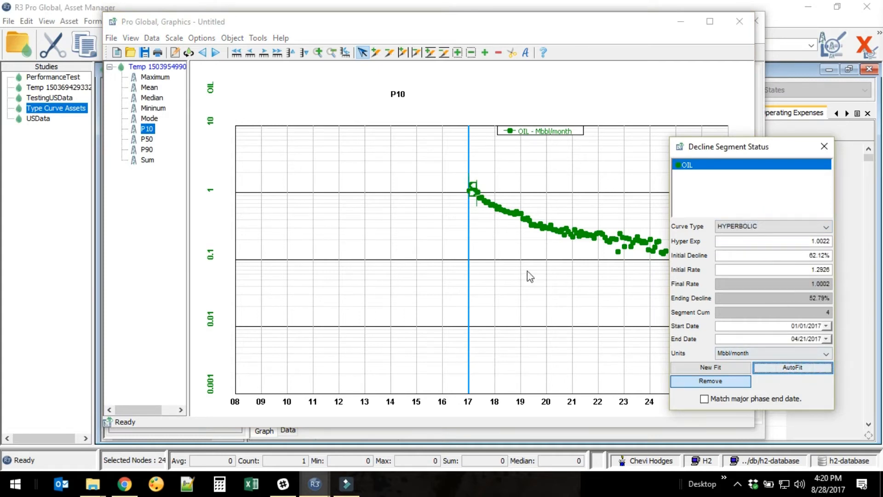
left_click(175, 52)
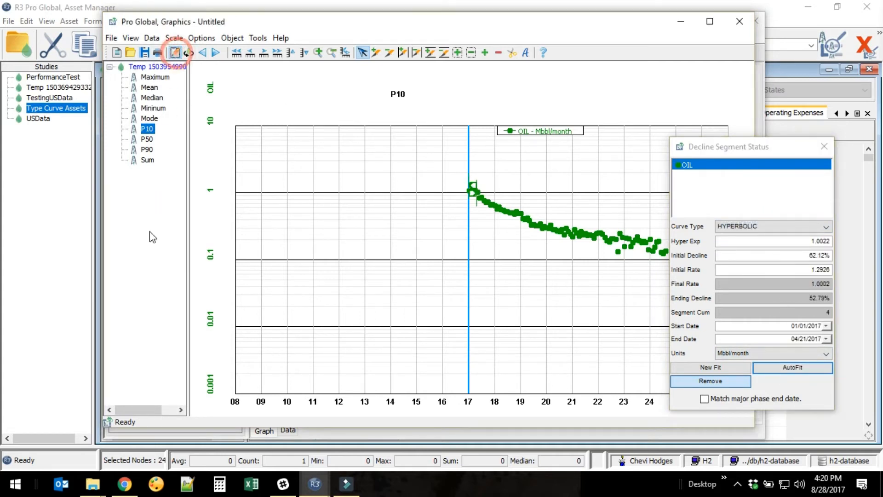
Step: Fit a hyperbolic decline curve to the P90 oil data with AutoFit and uncover more of its plot
left_click(152, 150)
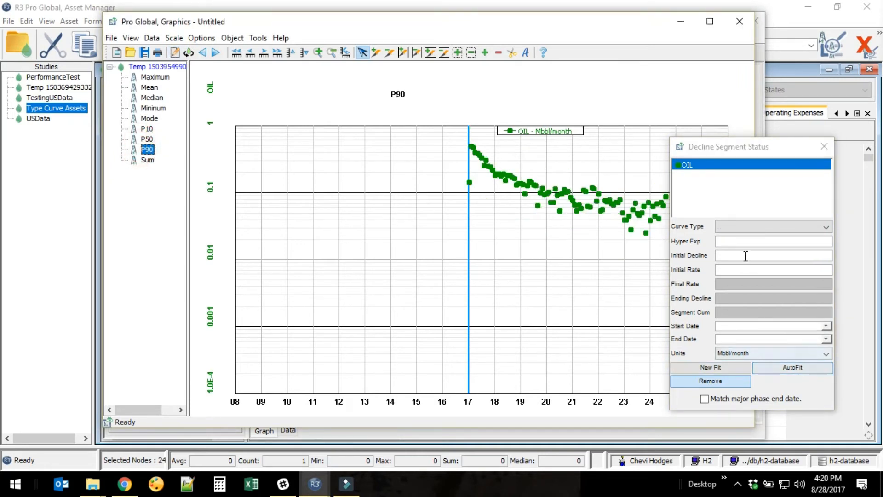
left_click(722, 227)
left_click(748, 257)
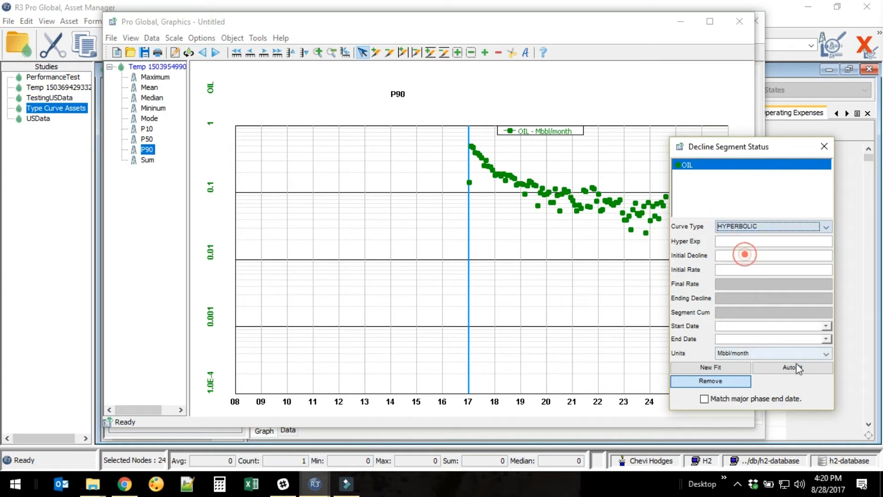
left_click(792, 367)
left_click_drag(776, 150, 810, 145)
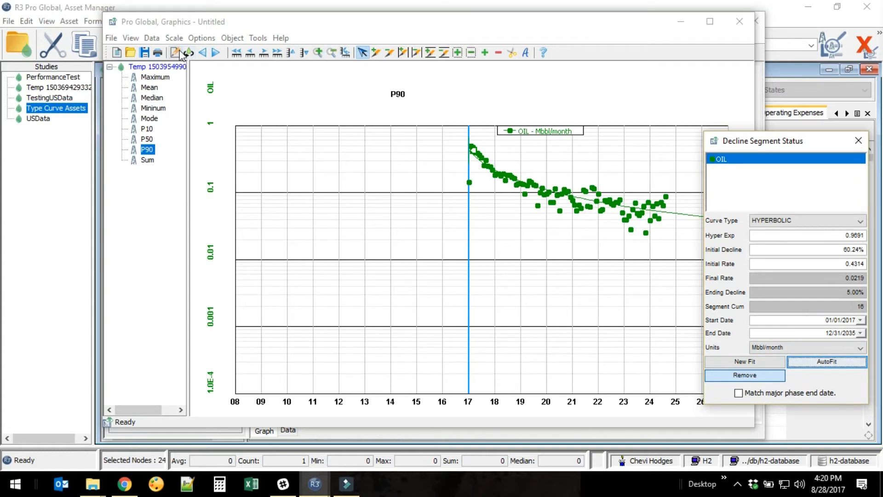
Step: Save the P90 fit and close the decline graphics without saving the template file
left_click(178, 51)
left_click(147, 150)
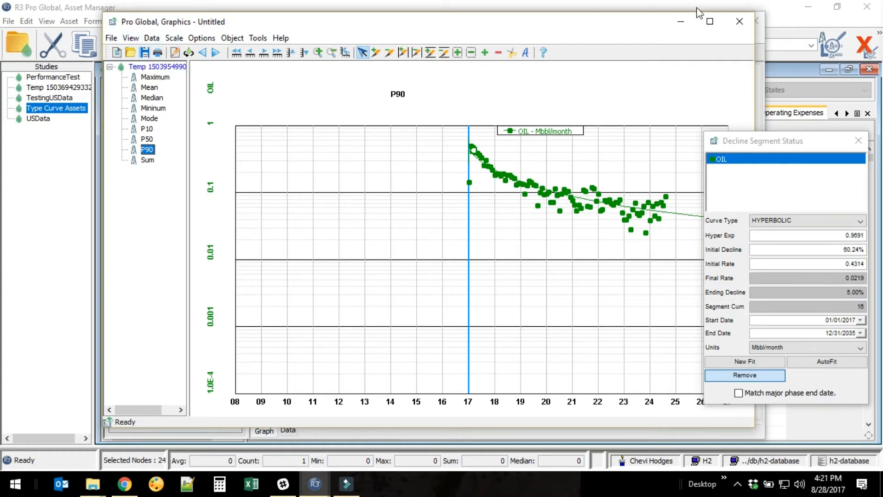
left_click(739, 22)
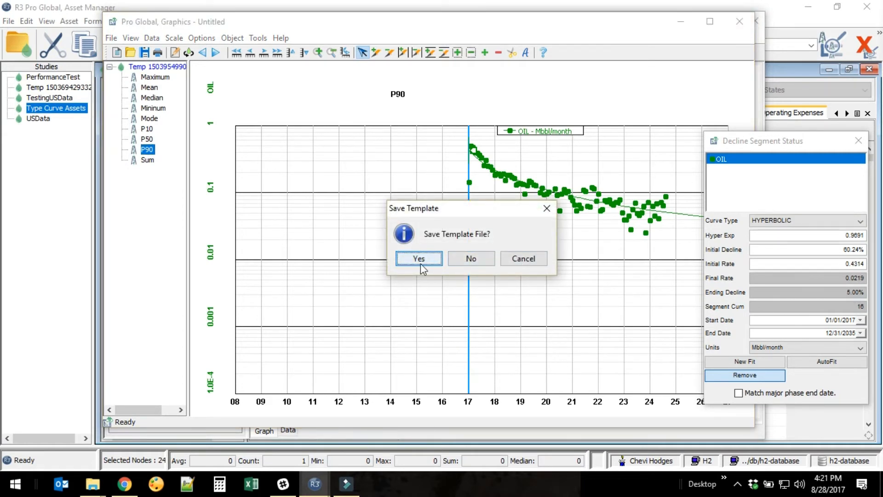
left_click(474, 259)
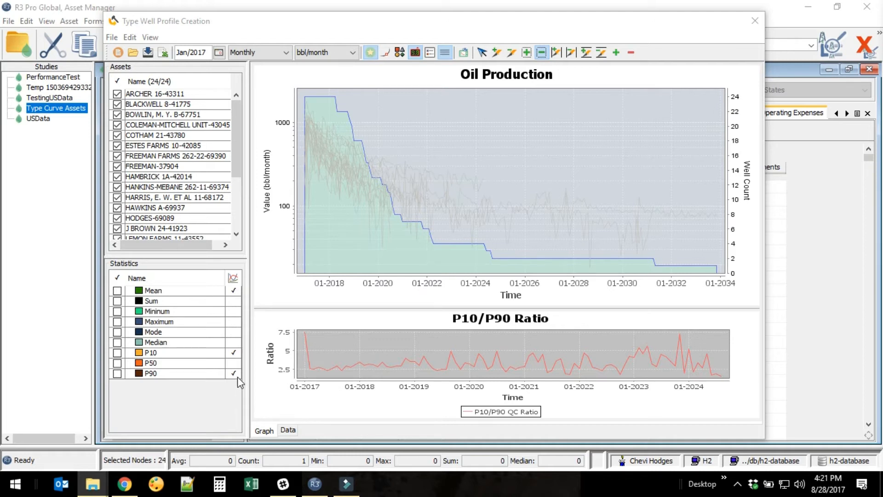
Step: Save the type well profile to the Desktop as "SampleTypeWellProfiles - Field A Oil" and close the profile creation window
left_click(147, 53)
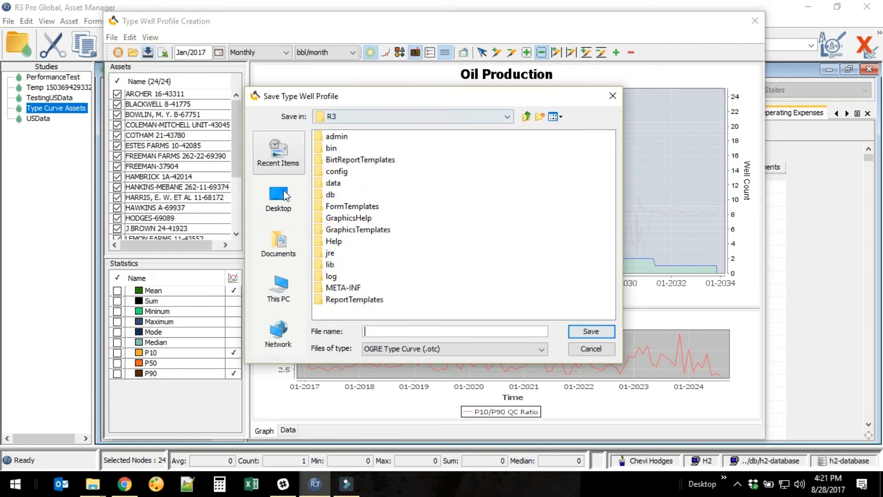
left_click(280, 202)
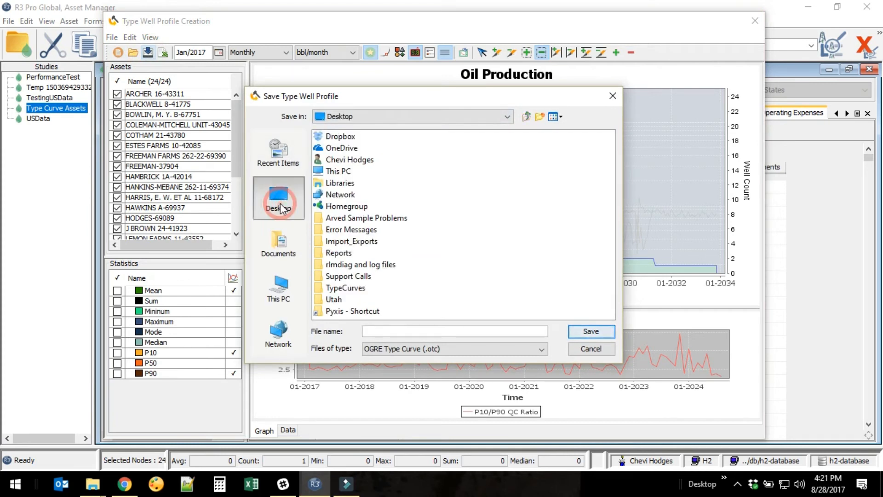
left_click(393, 330)
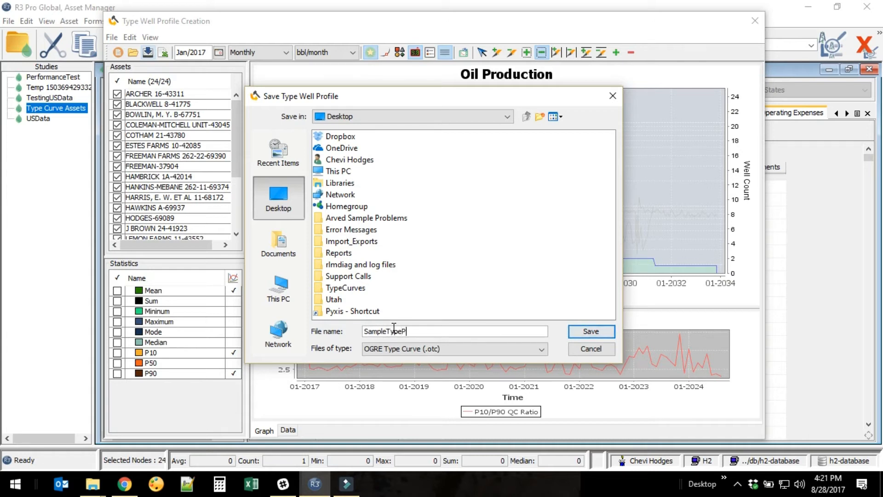
type("SampleTypeWellProfiles - Field A Oil")
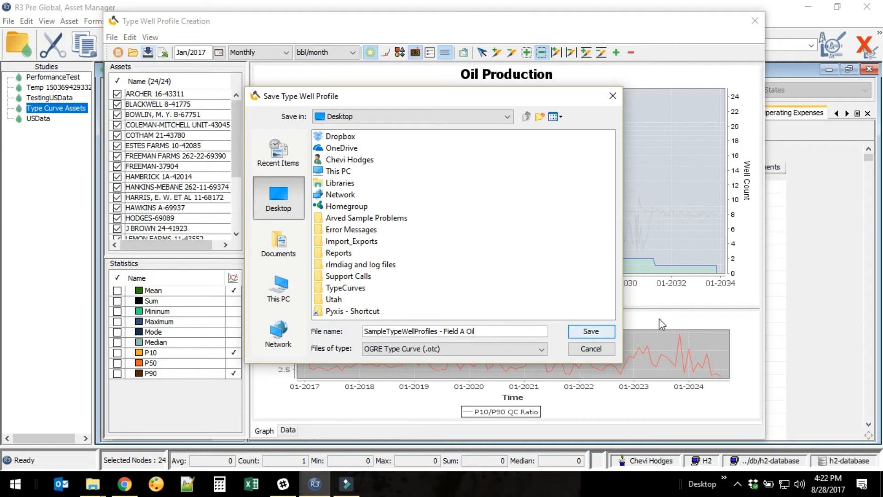
left_click(612, 332)
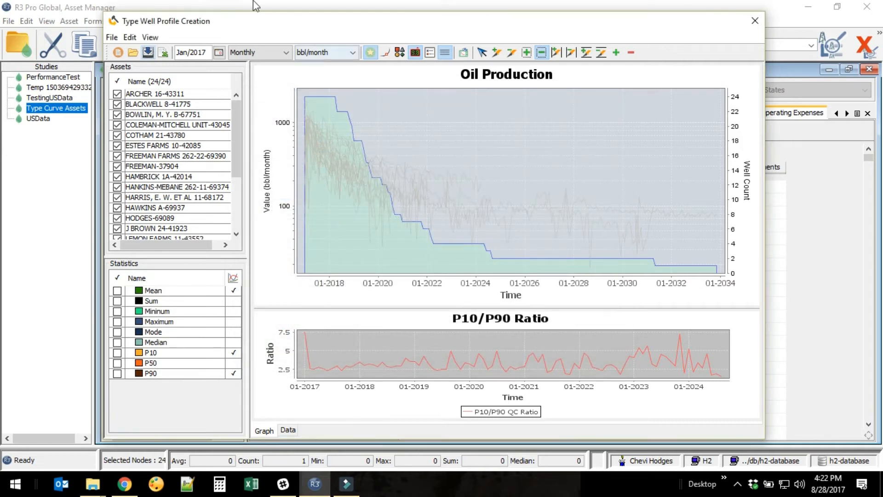
left_click(754, 22)
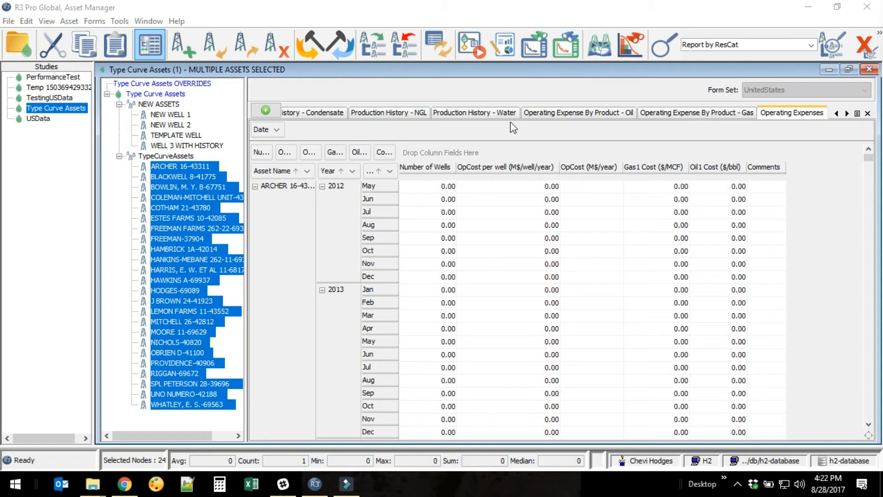
Step: Examine the production forecast tables and decline parameters of NEW WELL 1 and NEW WELL 2
left_click(153, 157)
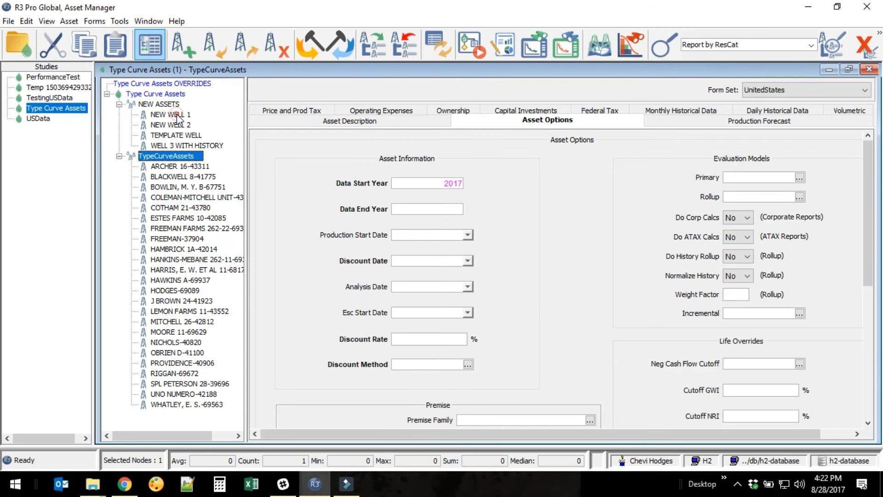
left_click(177, 116)
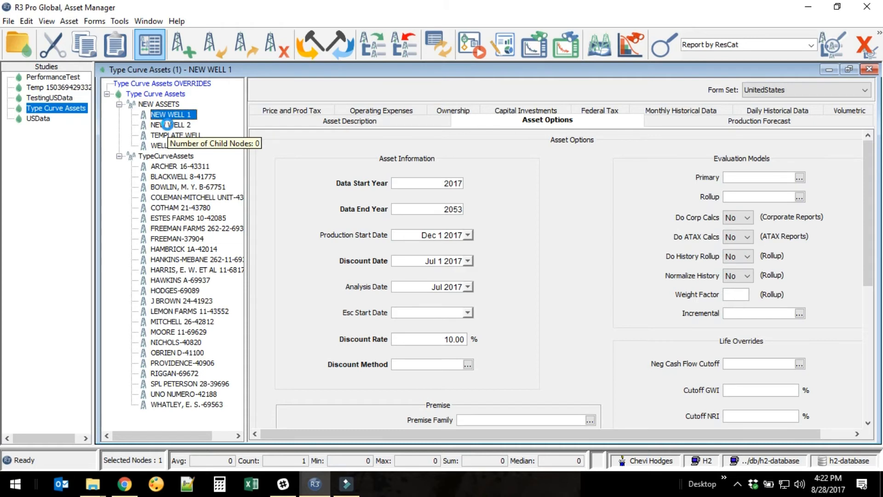
left_click(179, 126, "ctrl")
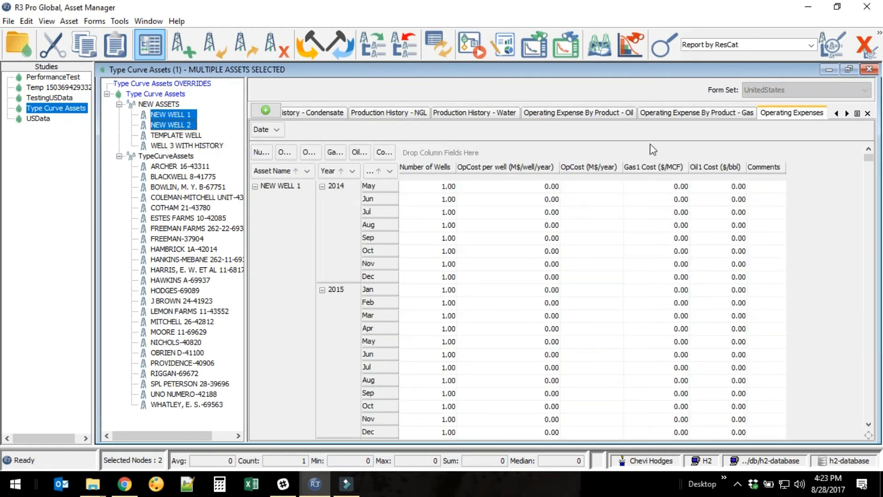
left_click(176, 116)
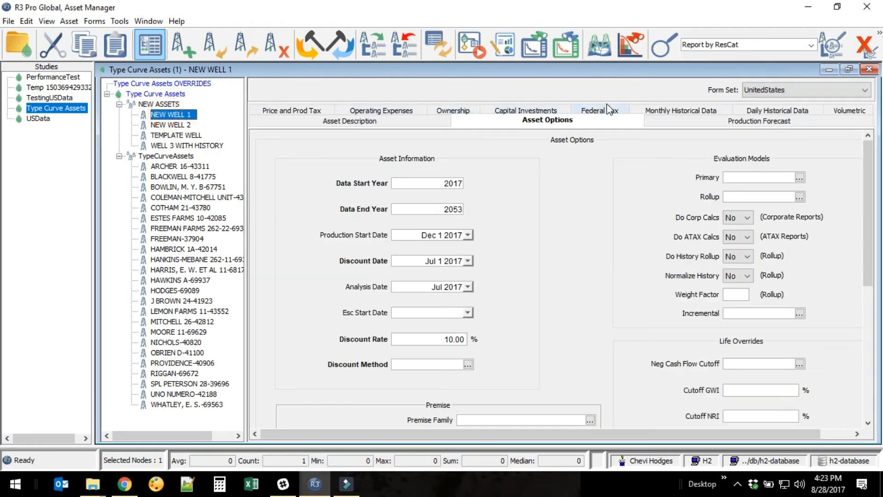
left_click(709, 121)
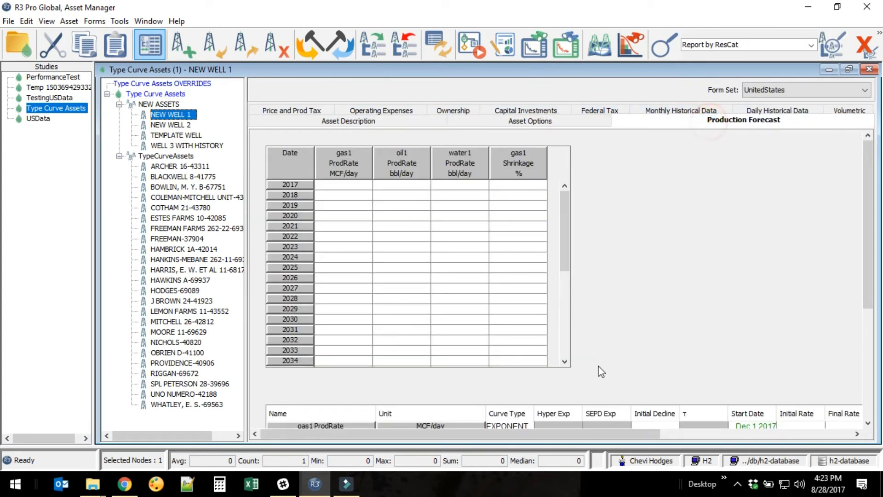
scroll(687, 322, "down", 3)
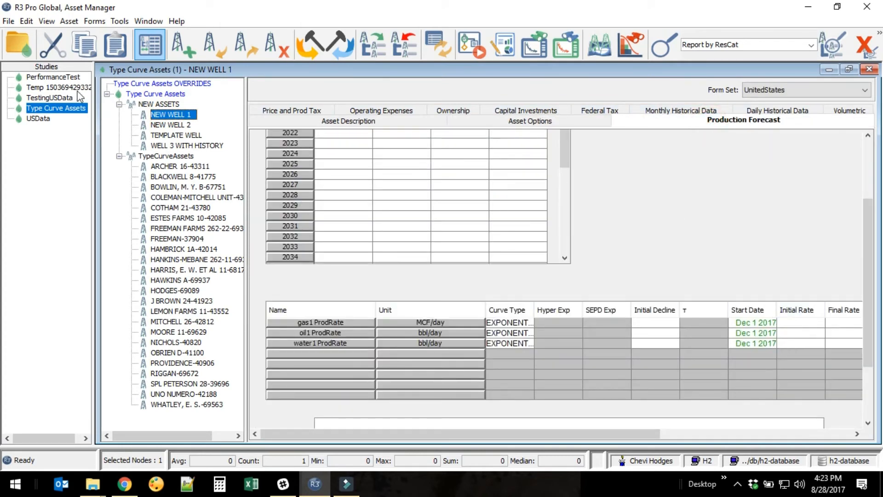
left_click(158, 126)
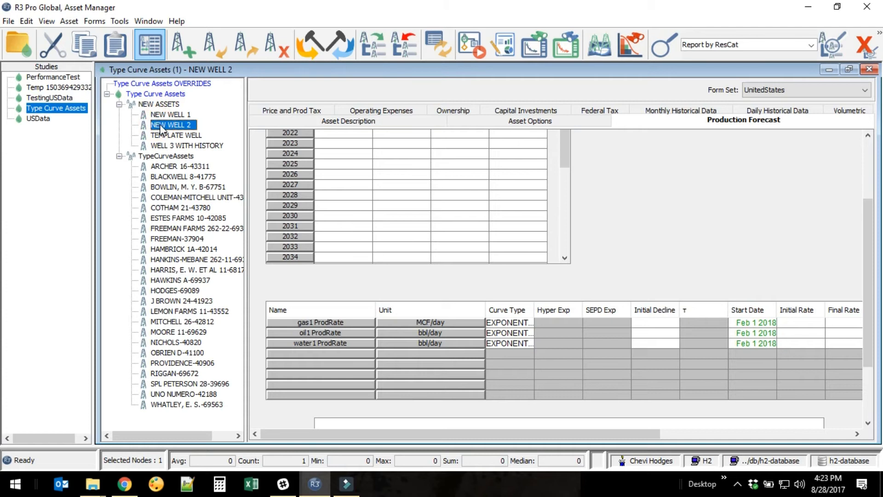
Step: Select NEW WELL 1 and NEW WELL 2 together and load "SampleTypeWellProfiles - Field A Oil.otc" from the Desktop for applying type well profiles
left_click(166, 113, "ctrl")
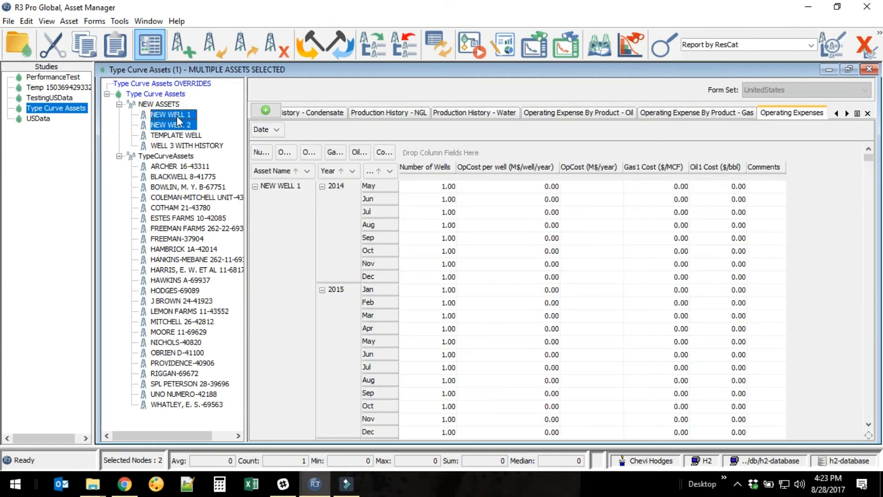
right_click(170, 115)
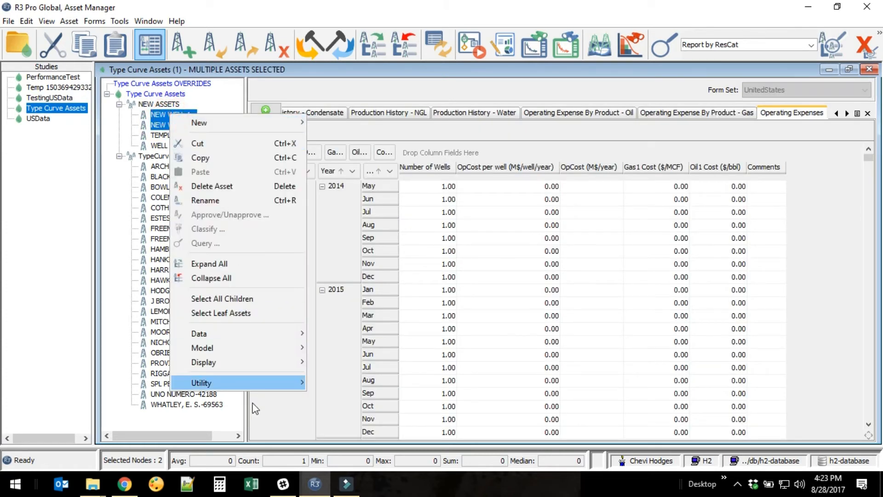
mouse_move(257, 388)
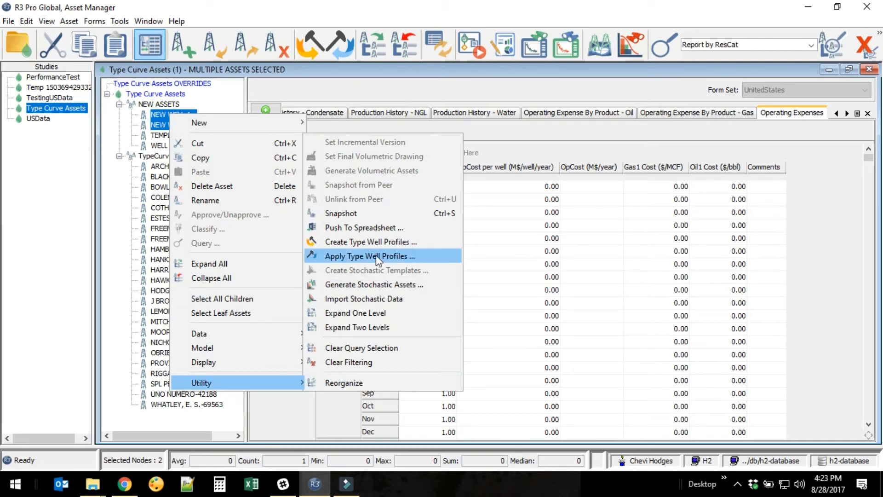
left_click(341, 49)
left_click(341, 50)
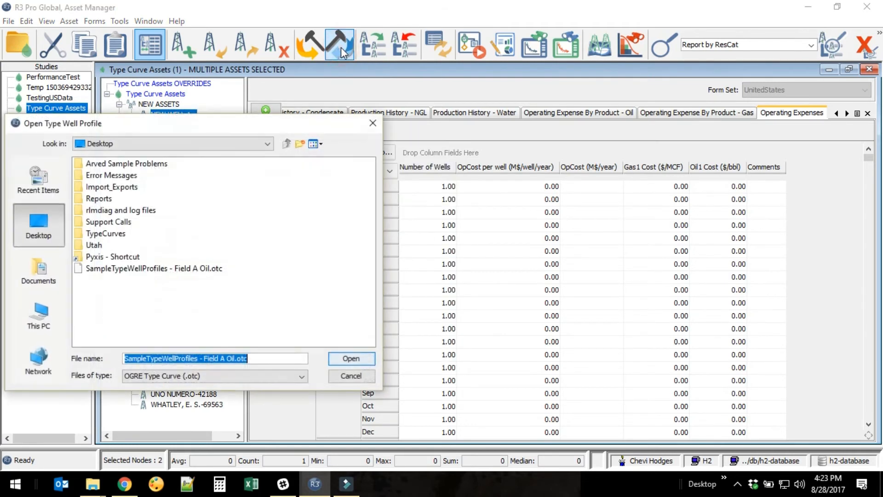
left_click_drag(155, 126, 291, 125)
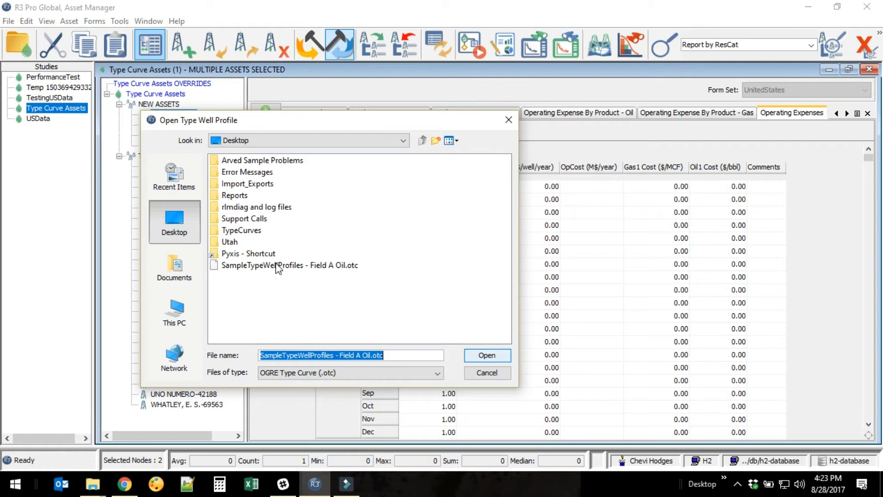
left_click(307, 265)
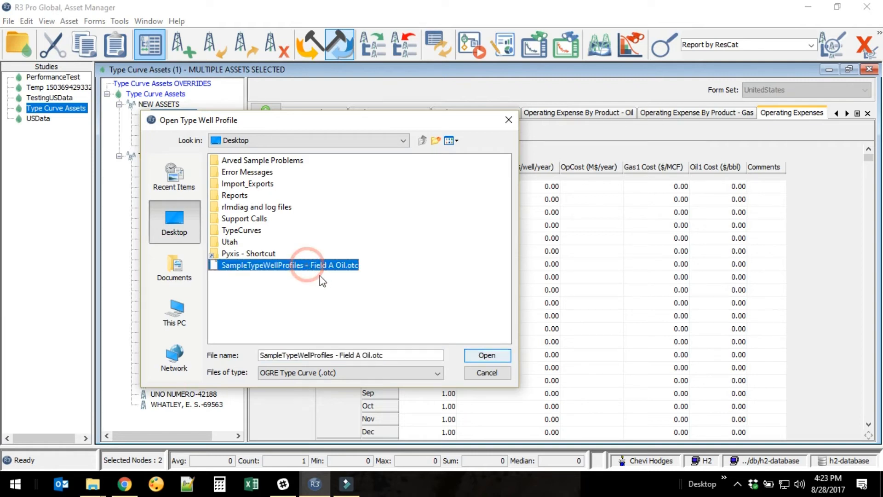
left_click(486, 355)
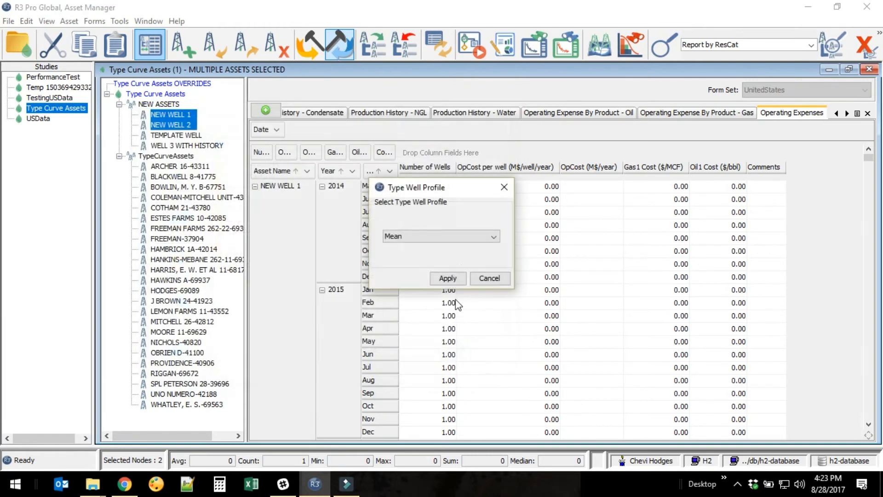
Step: Apply the Mean type well profile to NEW WELL 1 and NEW WELL 2 and close the finished progress dialog
left_click(446, 237)
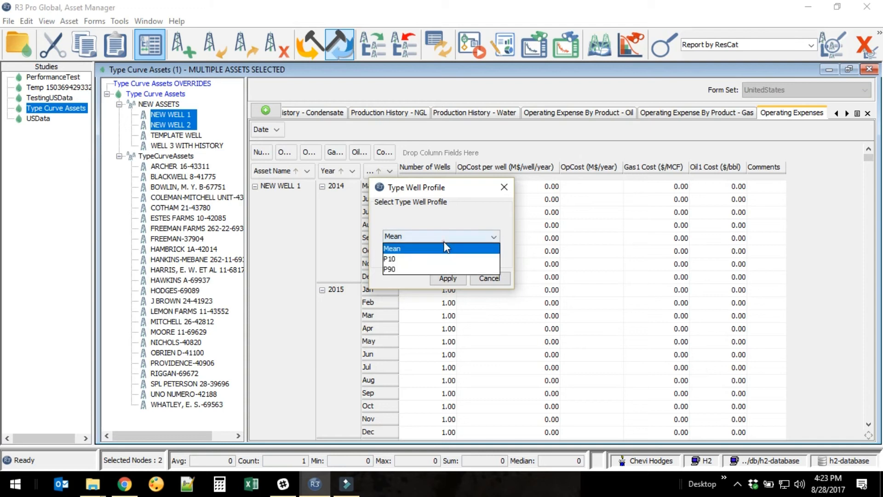
left_click(413, 249)
left_click(448, 279)
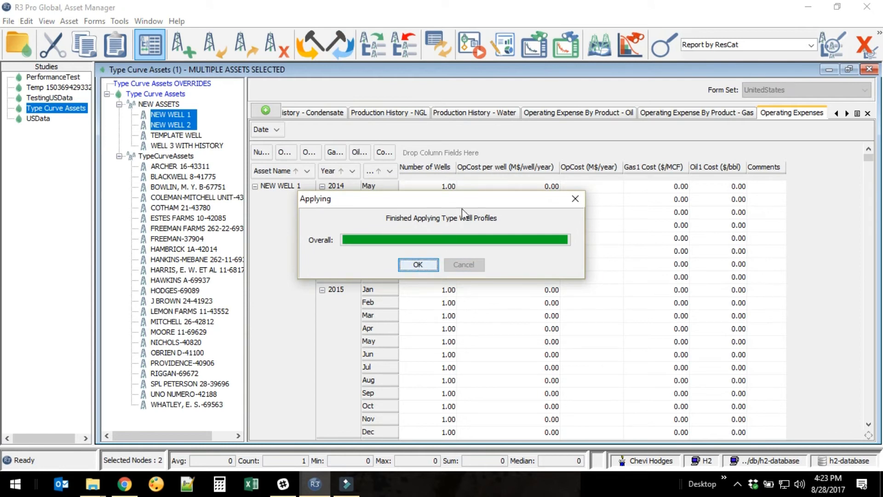
left_click(415, 267)
Step: Examine the oil decline parameters and start dates applied to NEW WELL 1 and NEW WELL 2, plus the asset options of NEW WELL 1
left_click(159, 115)
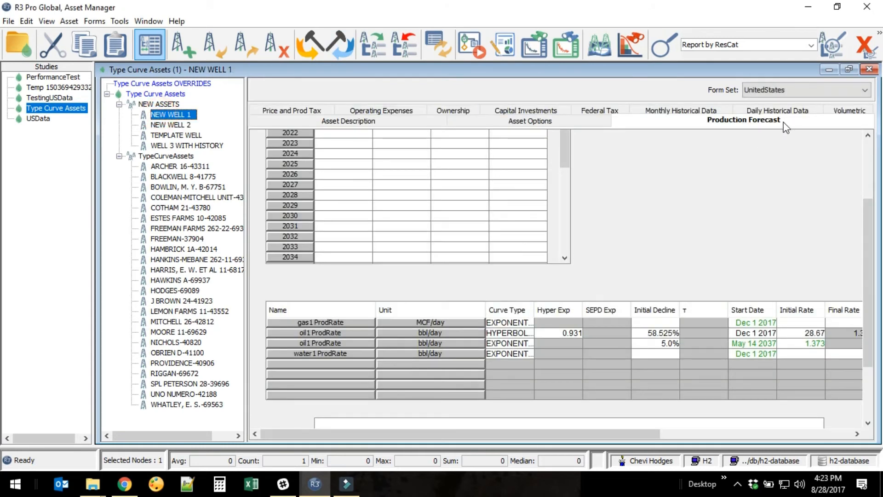
left_click_drag(592, 435, 666, 435)
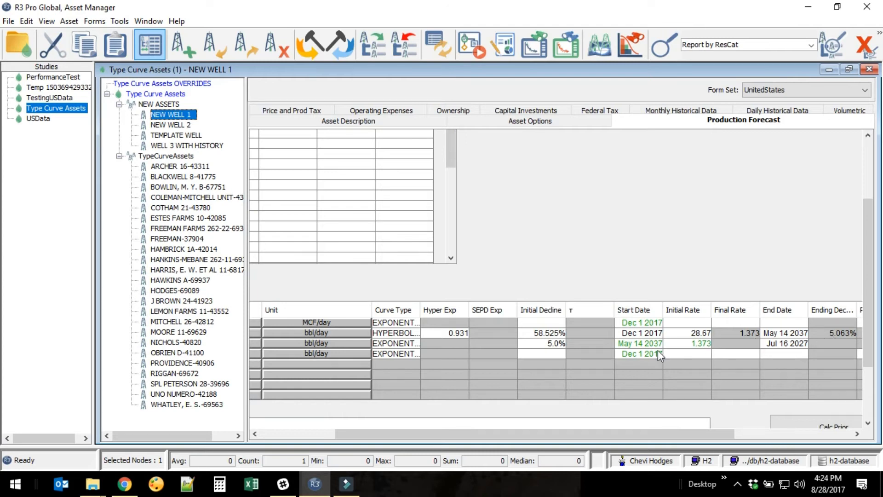
left_click_drag(528, 434, 451, 433)
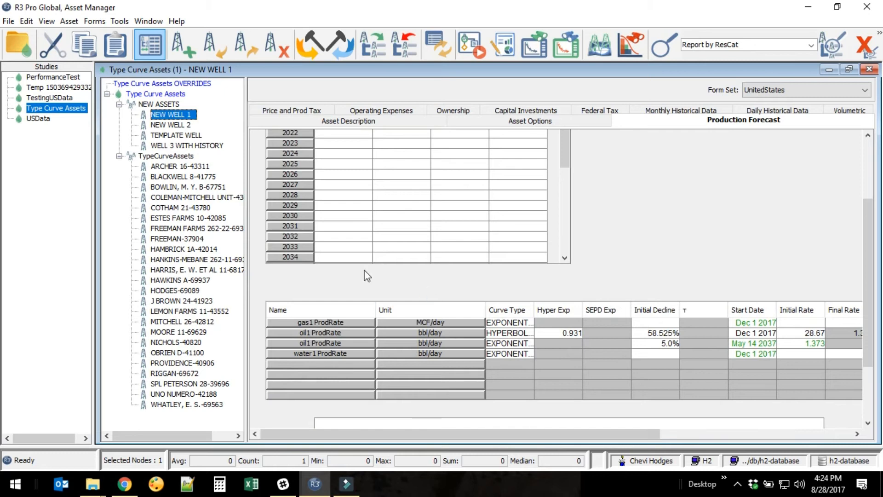
left_click(161, 125)
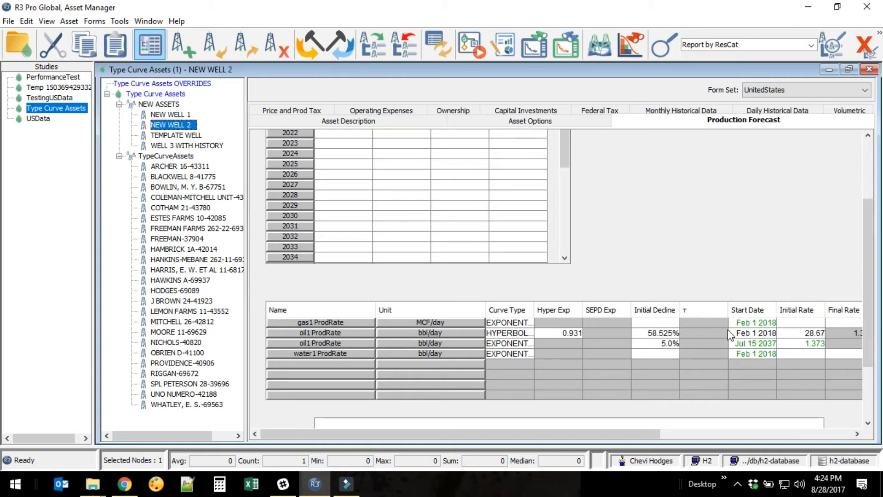
left_click(752, 334)
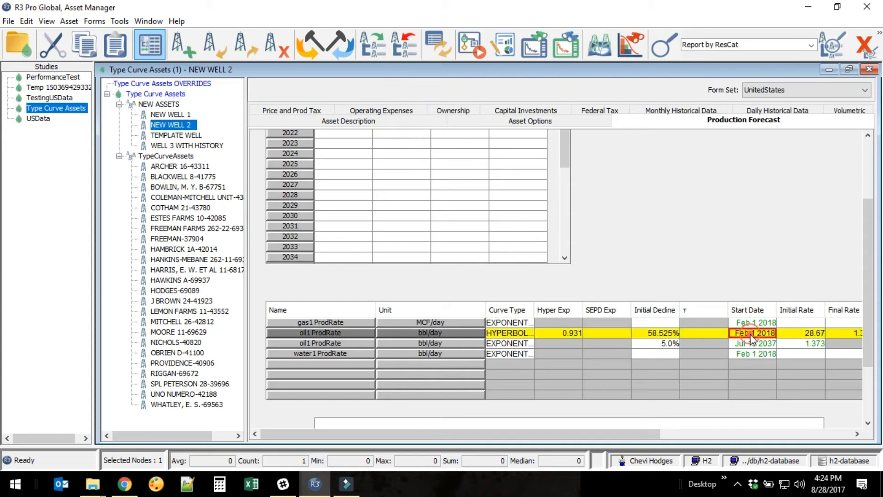
left_click(180, 116)
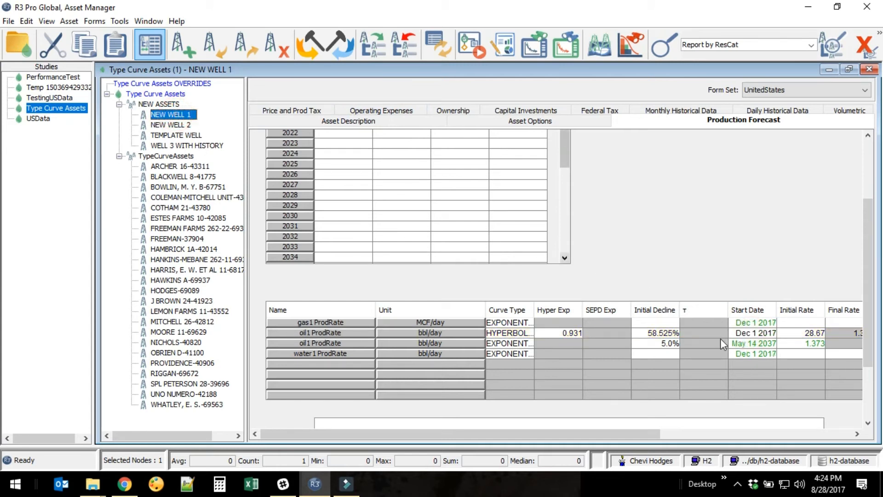
left_click(750, 335)
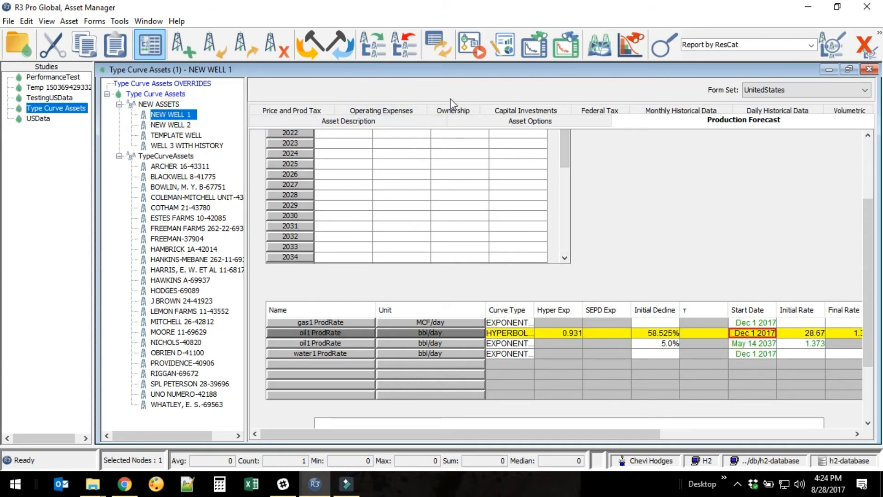
left_click(459, 121)
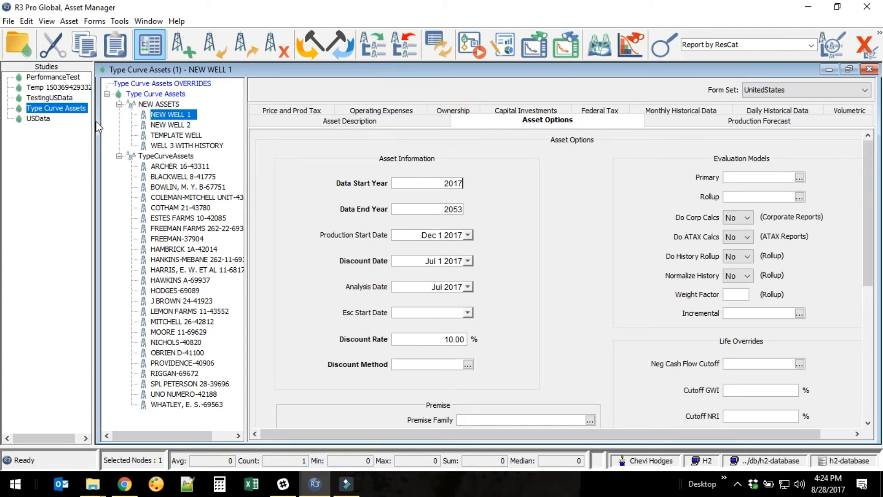
Step: Check the monthly history of WELL 3 WITH HISTORY and apply the Mean profile from "SampleTypeWellProfiles - Field A Oil.otc" to that well
left_click(179, 145)
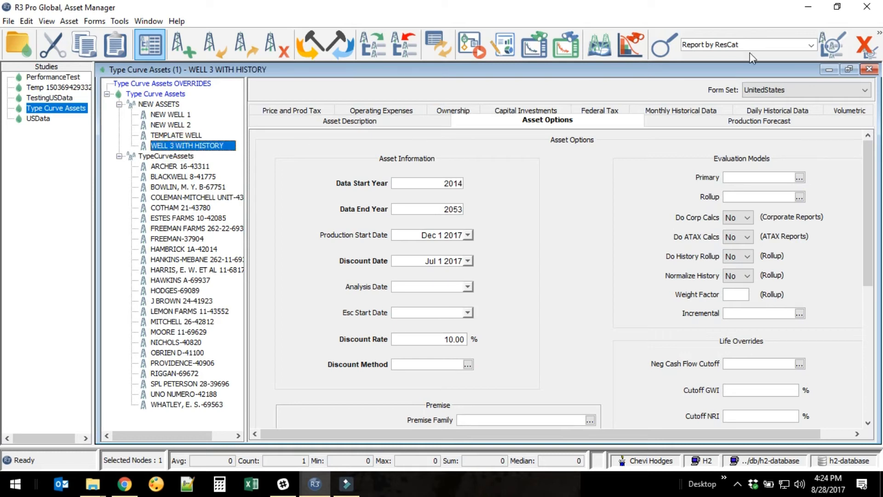
left_click(707, 115)
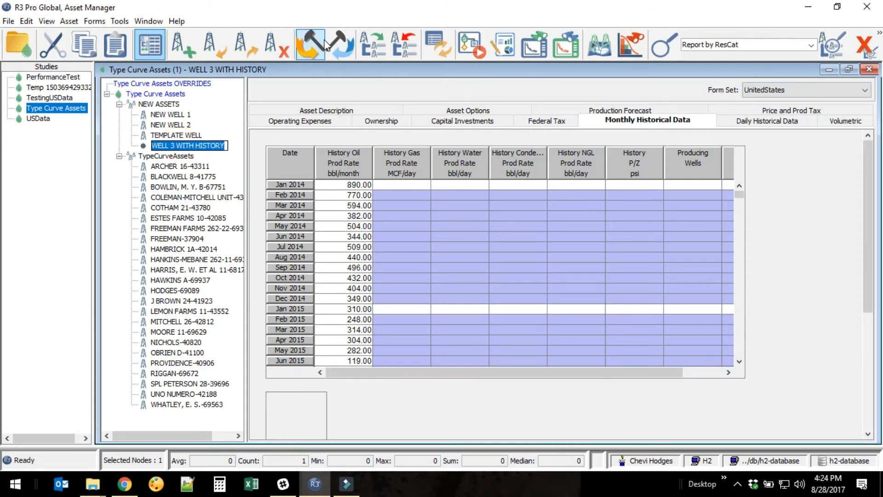
left_click(338, 43)
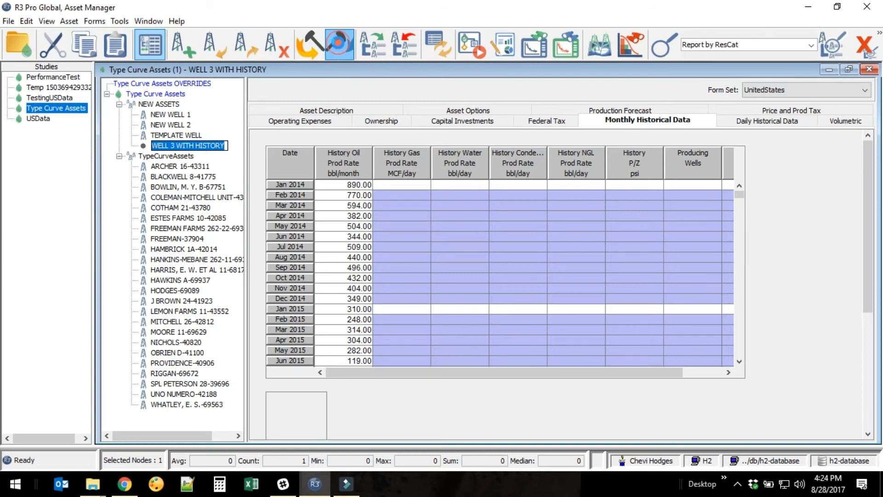
left_click(116, 270)
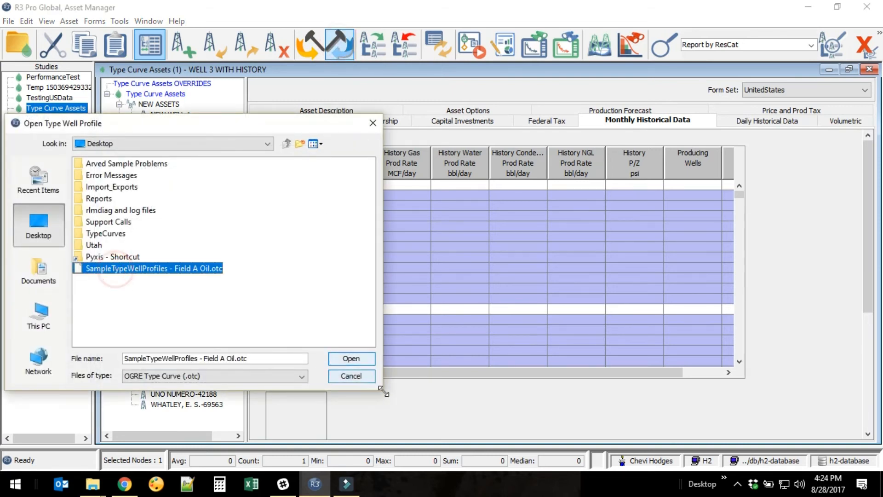
left_click(370, 363)
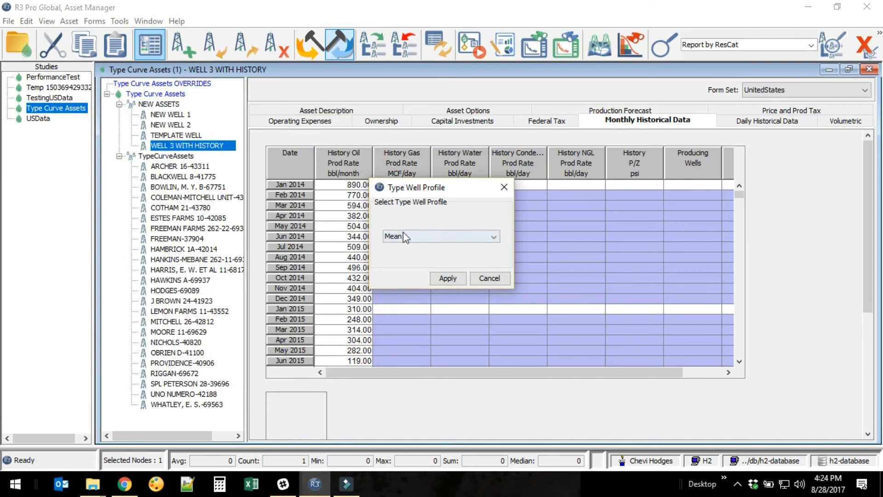
left_click(451, 279)
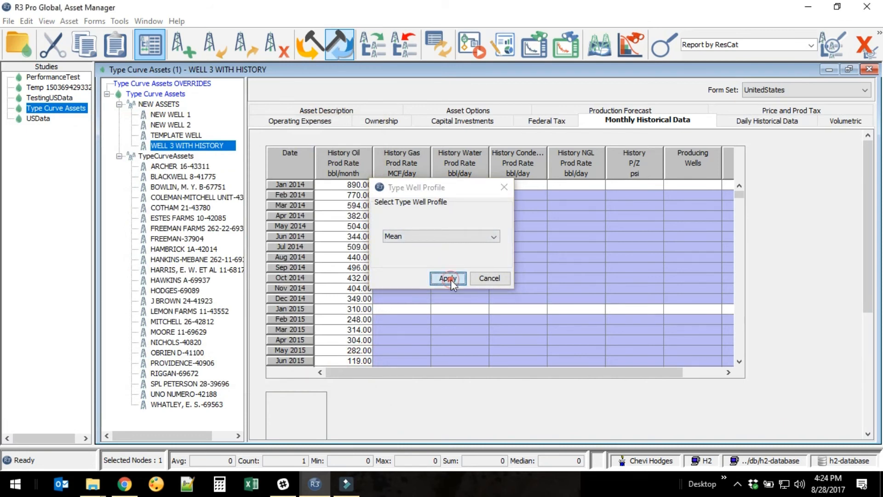
left_click(425, 265)
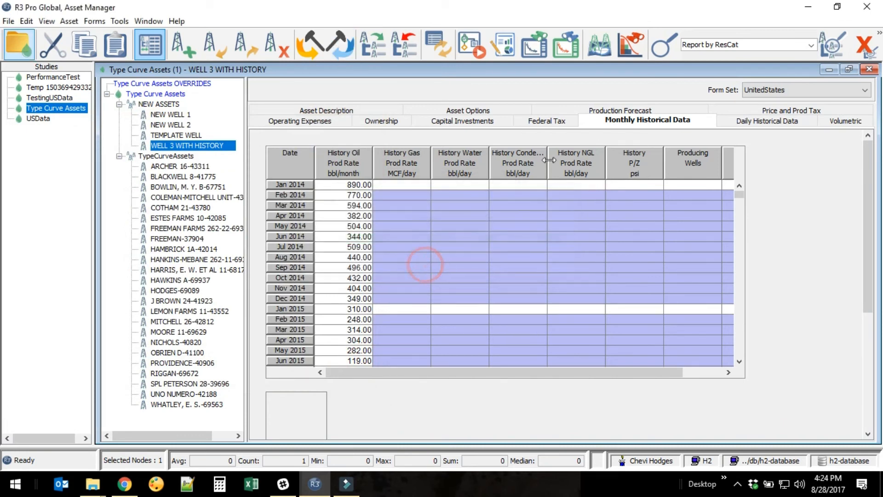
Step: Compare the forecast initial oil rate of WELL 3 WITH HISTORY with NEW WELL 1 and review its monthly historical data
left_click(590, 111)
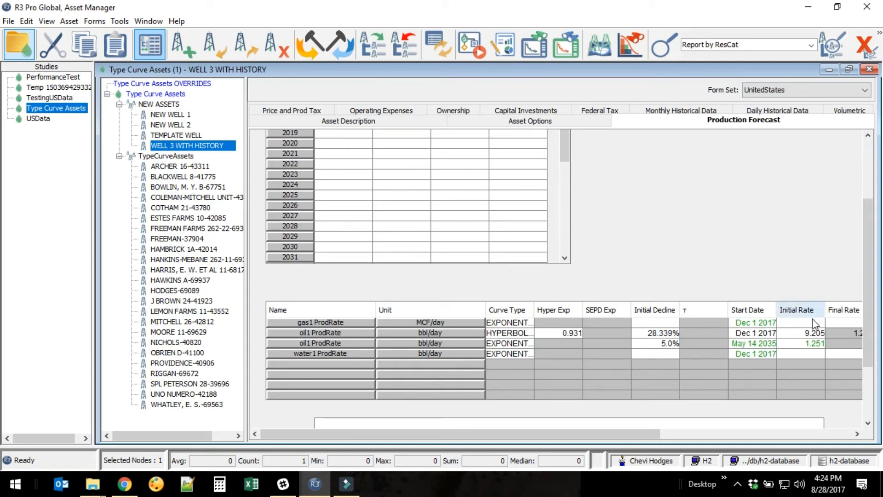
left_click(795, 334)
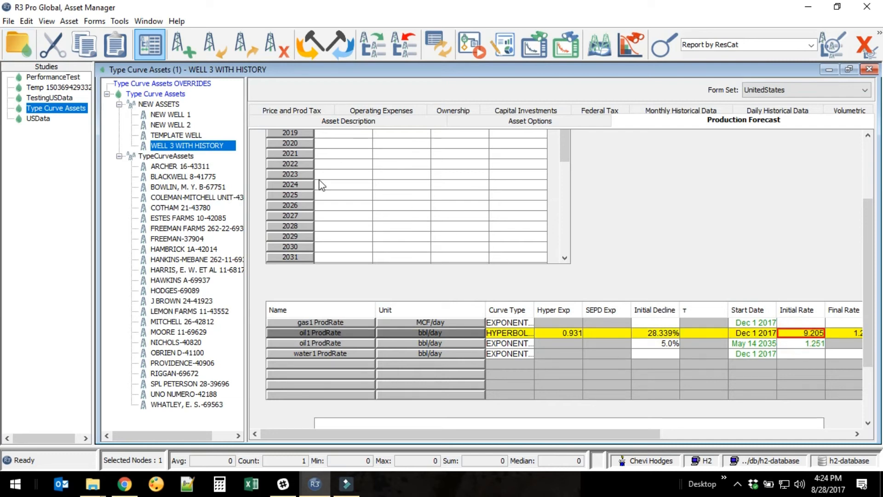
left_click(170, 114)
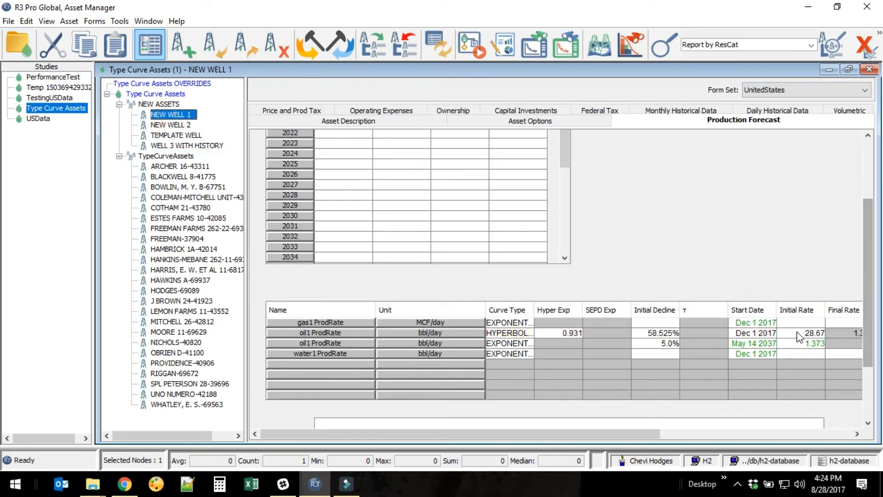
left_click(184, 145)
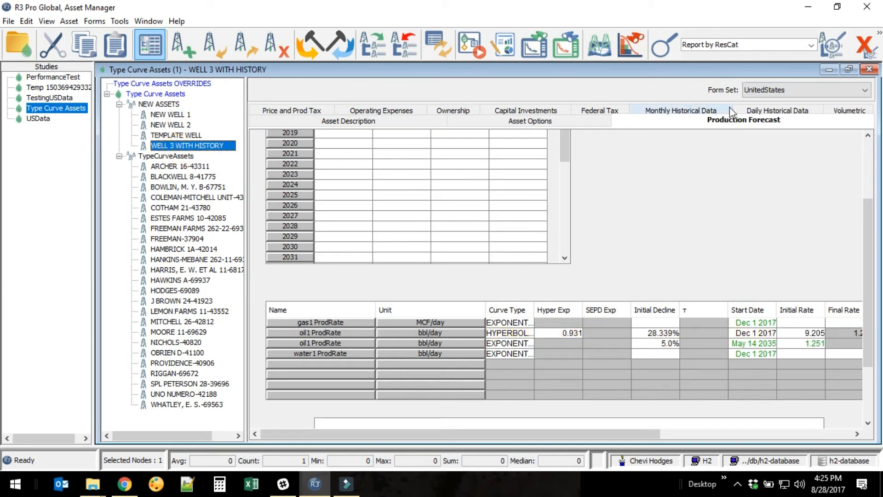
left_click(688, 110)
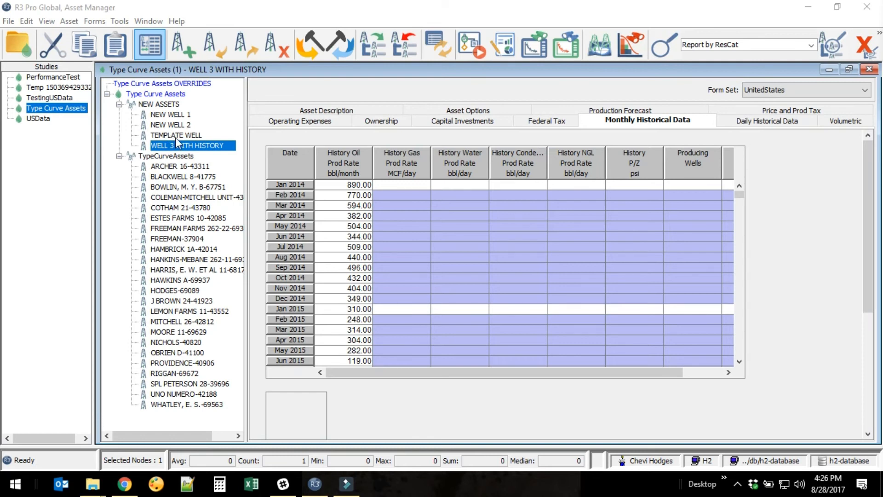
Step: Review the TEMPLATE WELL's production forecast, monthly history, prices, operating expenses and asset options
left_click(162, 105)
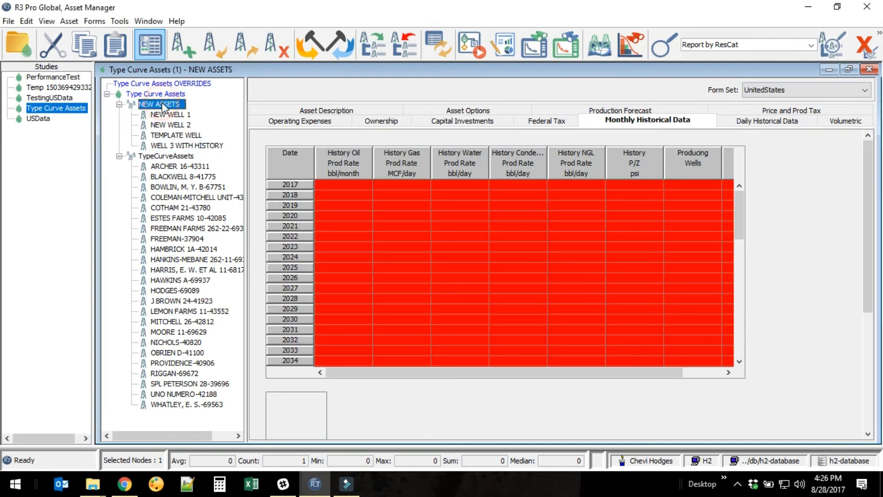
left_click(171, 136)
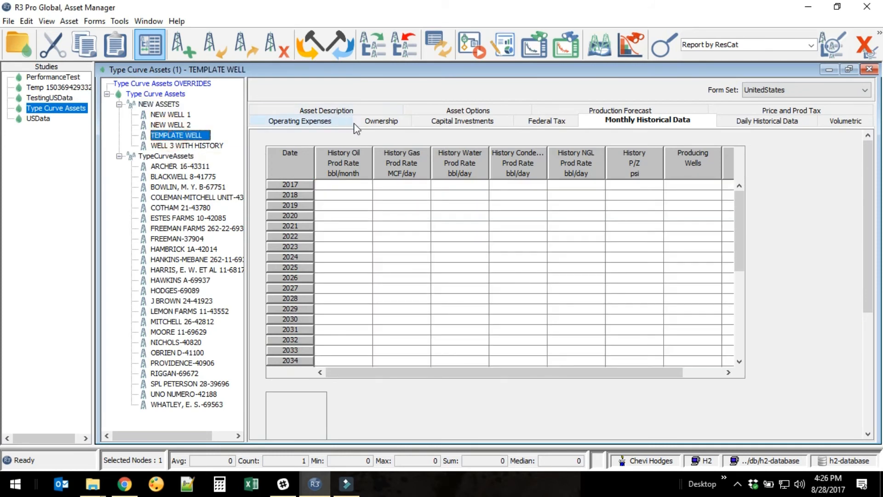
left_click(616, 112)
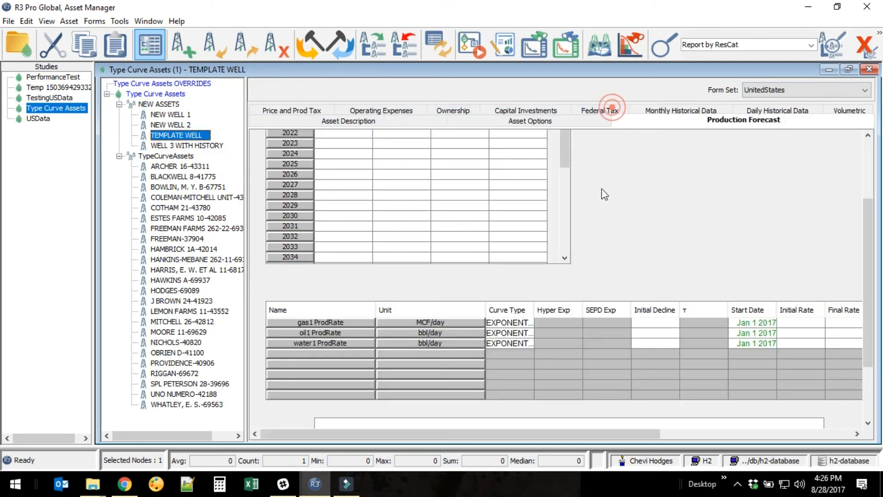
left_click(688, 112)
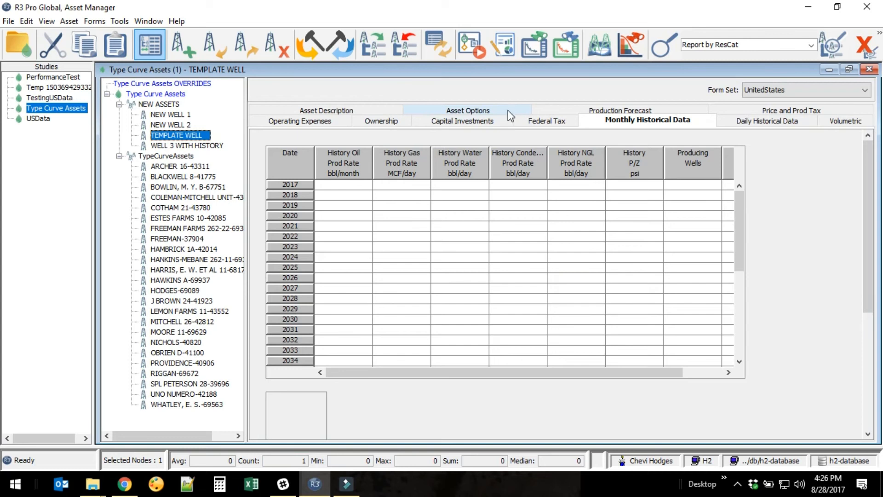
left_click(764, 111)
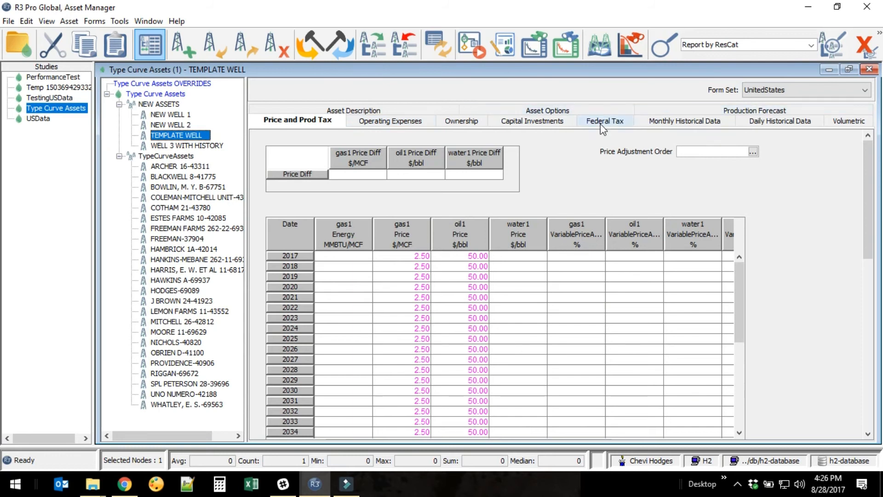
left_click(416, 122)
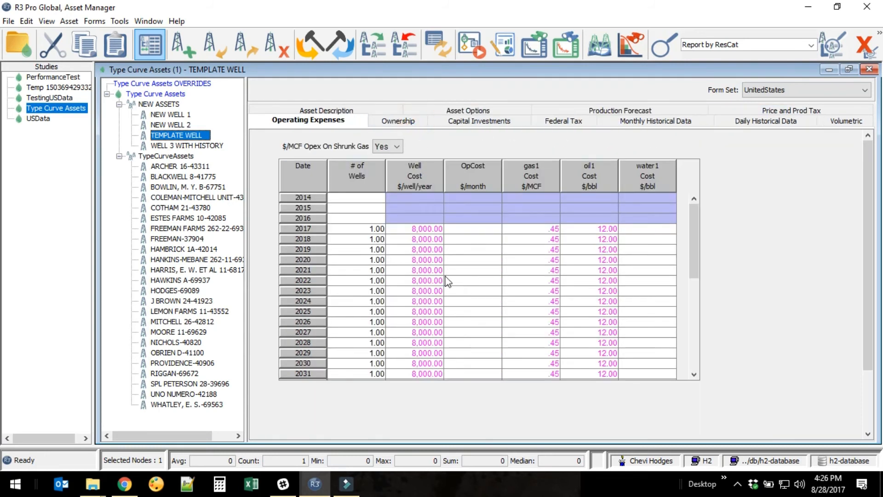
left_click(440, 111)
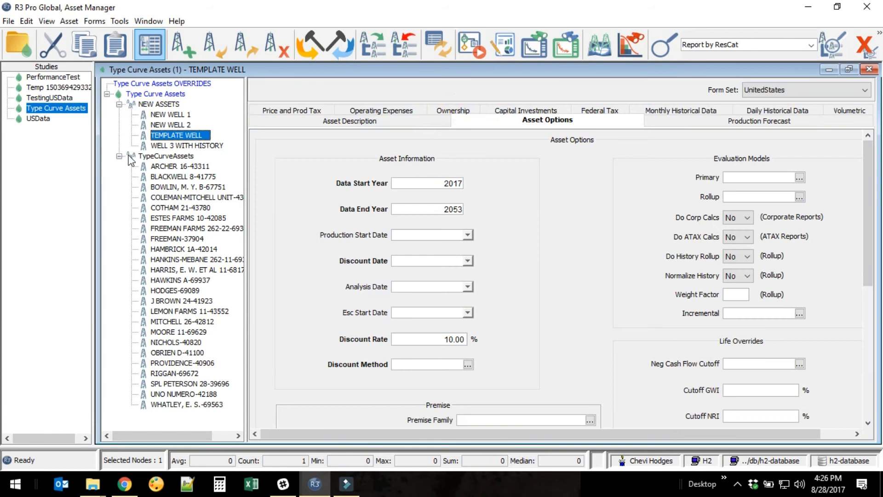
Step: Start a new well schedule under NEW ASSETS with TEMPLATE WELL as the template asset, and widen the Start Date column
left_click(160, 105)
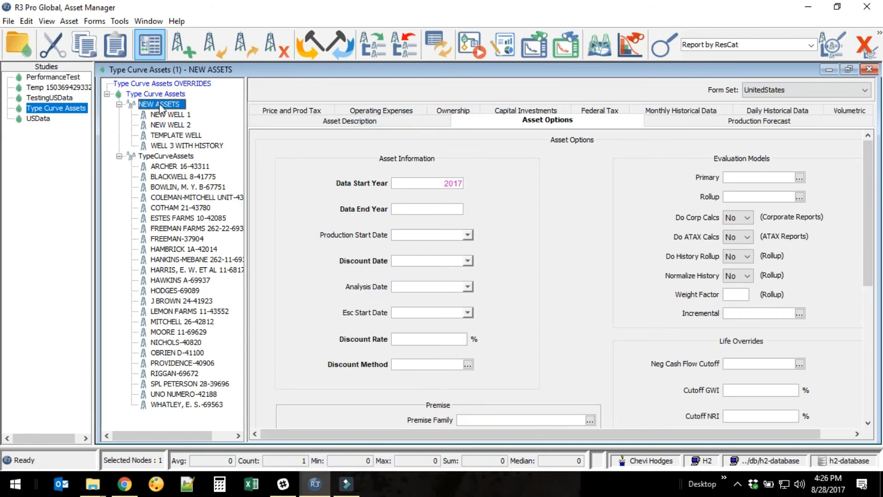
right_click(160, 106)
mouse_move(199, 112)
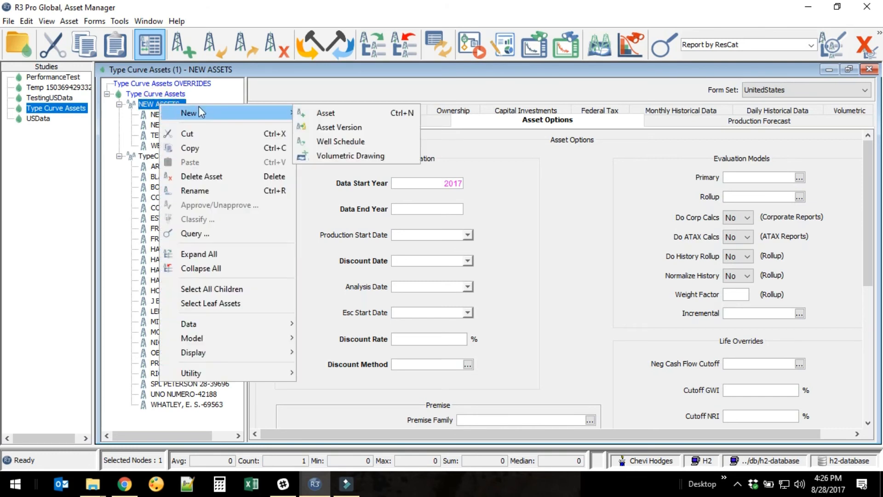
left_click(375, 141)
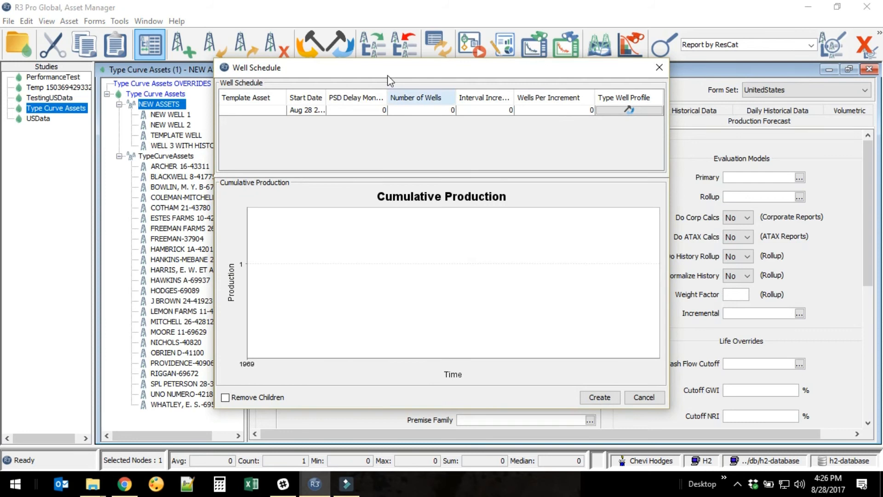
left_click(278, 110)
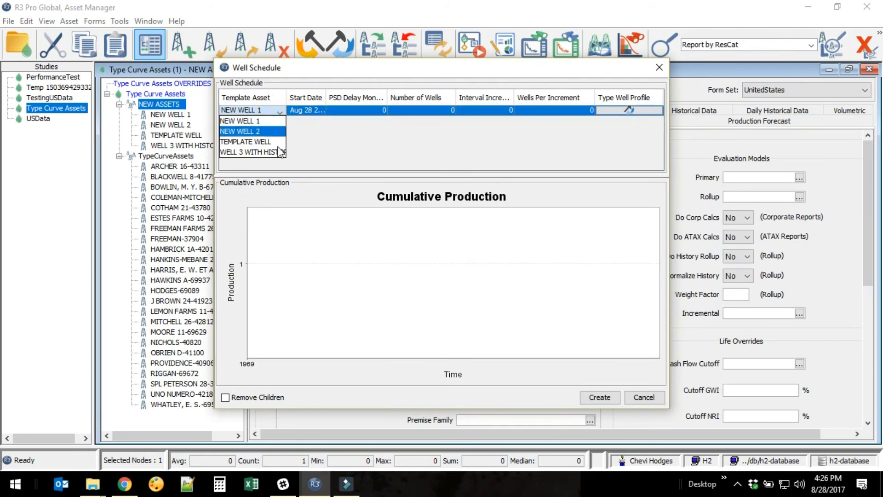
left_click(260, 140)
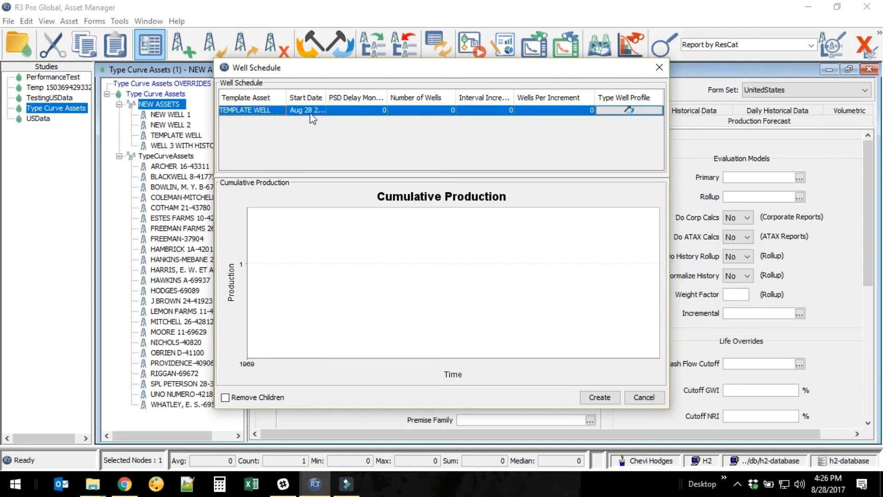
left_click_drag(326, 97, 340, 98)
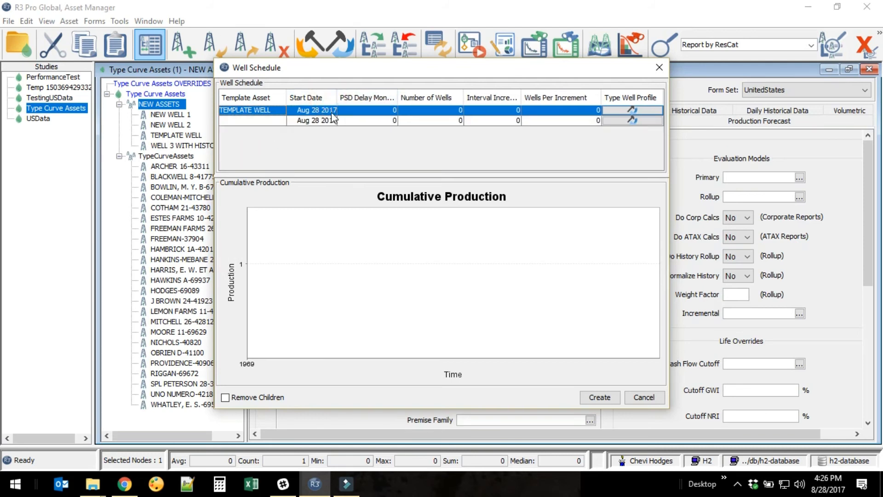
Step: Set the TEMPLATE WELL schedule's start date to Jan 1 2018 and its PSD delay to 2 months
double_click(331, 110)
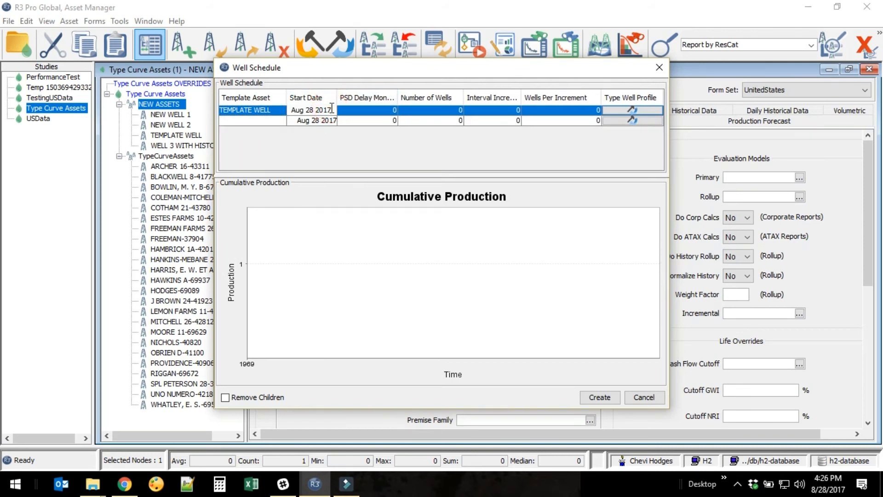
left_click_drag(332, 110, 219, 111)
type("Jan 1 2018")
key("Tab")
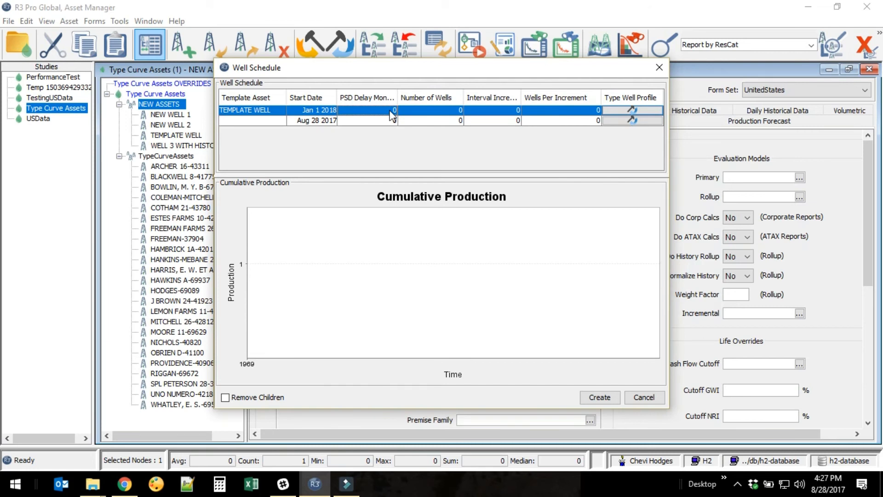
type("2")
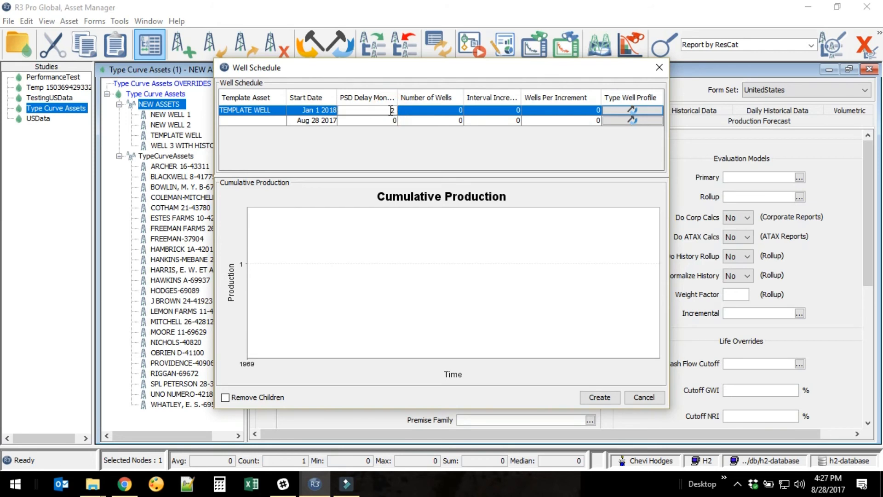
left_click(410, 114)
Step: Schedule 20 wells from TEMPLATE WELL with an interval increment of 2 and 2 wells per increment
left_click(461, 113)
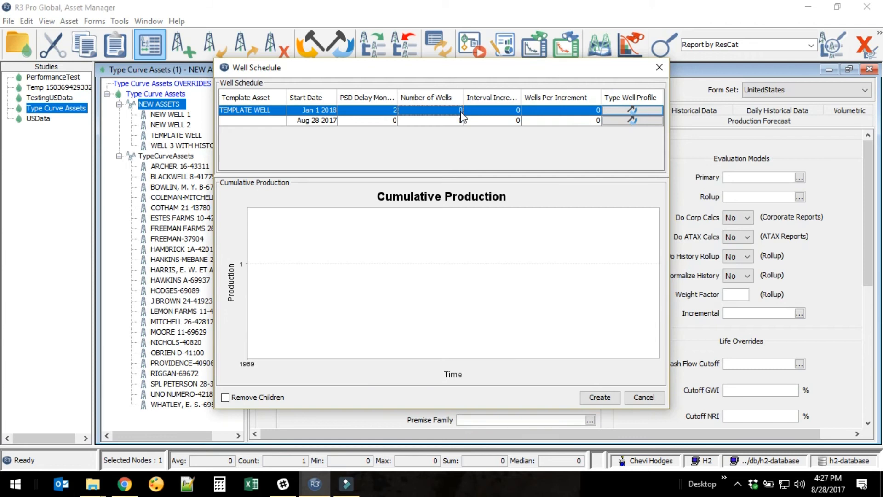
type("20")
key("Tab")
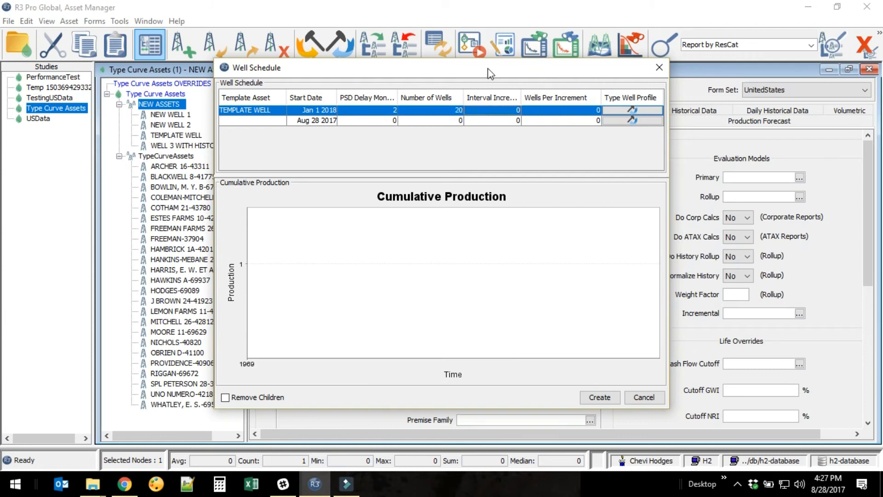
mouse_move(521, 96)
left_mouse_down()
mouse_move(546, 92)
mouse_move(536, 92)
left_mouse_up()
left_click(521, 110)
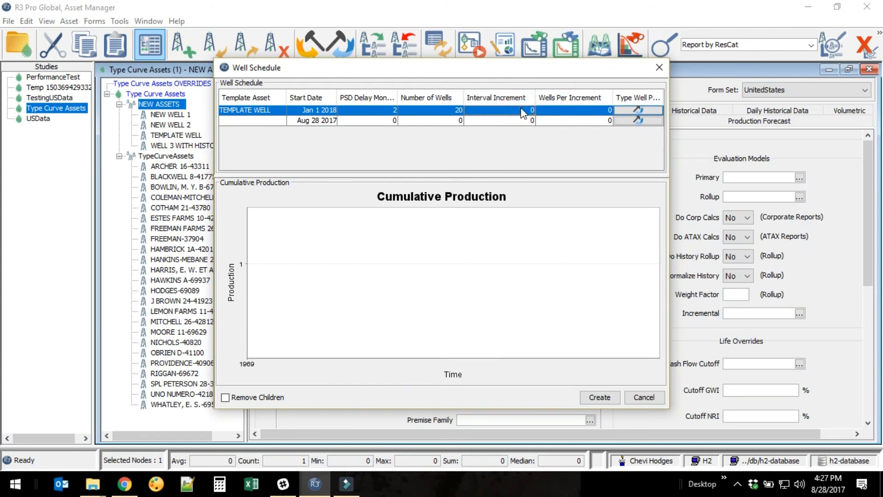
type("2")
key("Tab")
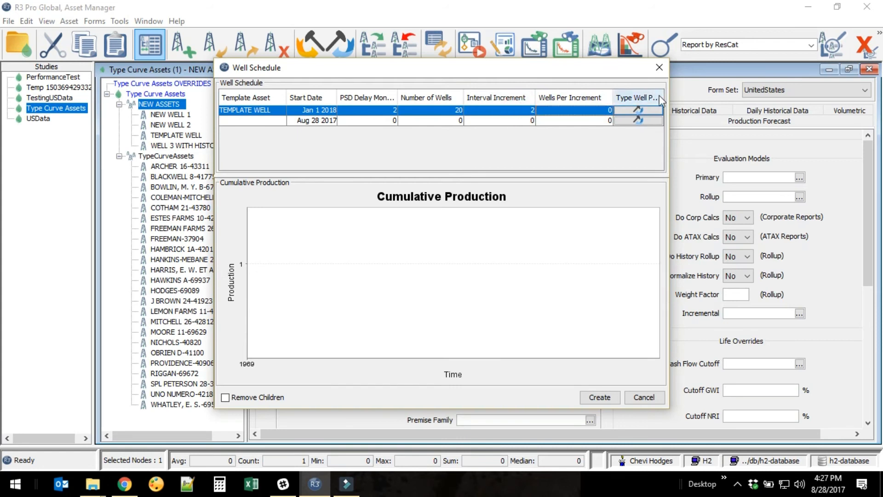
left_click(610, 113)
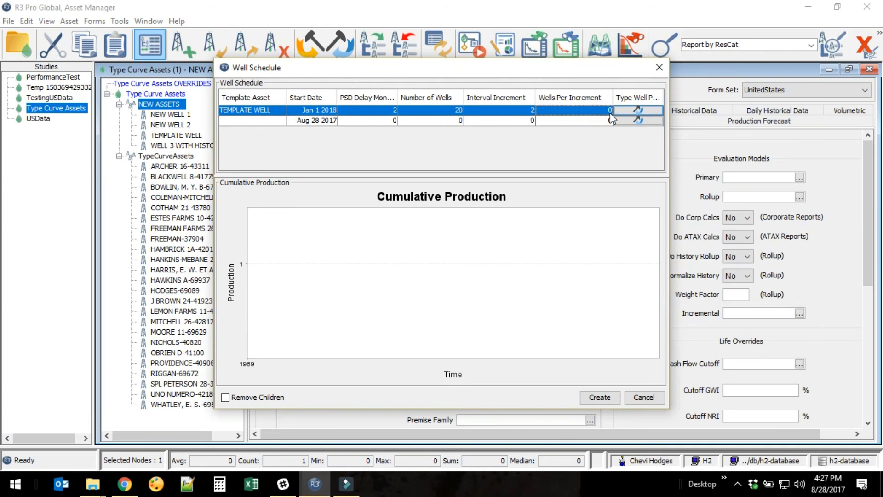
type("2")
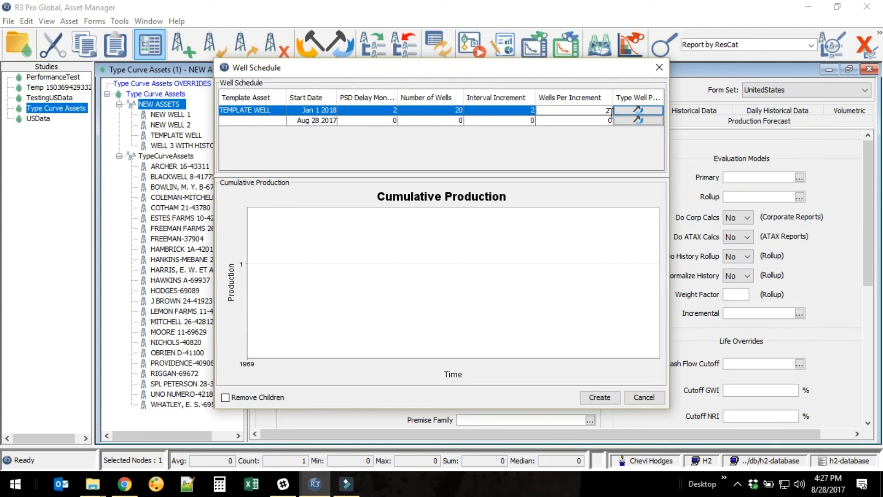
left_click(661, 101)
Step: Assign the P10 profile from "SampleTypeWellProfiles - Field A Oil.otc" to the TEMPLATE WELL schedule and create the scheduled wells
left_click(630, 112)
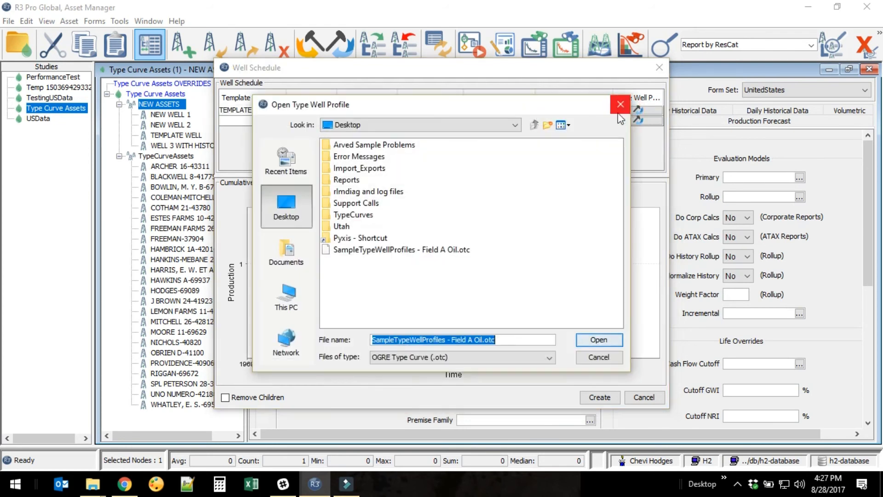
left_click(404, 251)
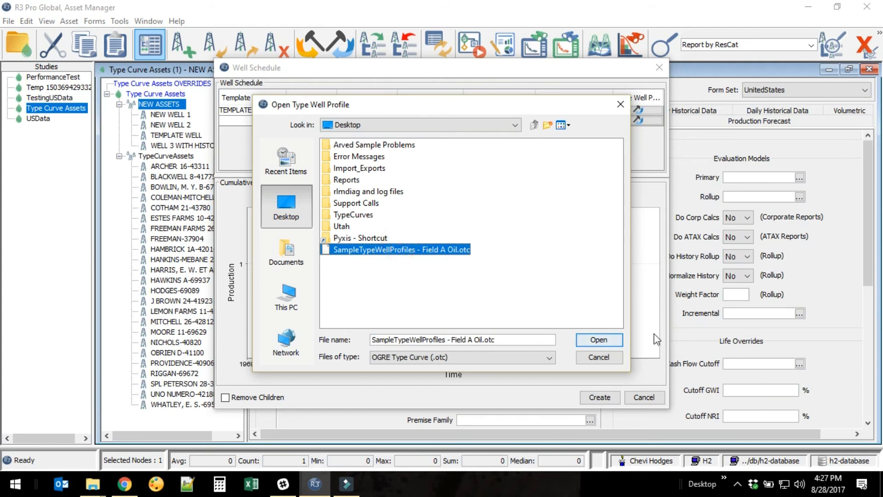
left_click(598, 340)
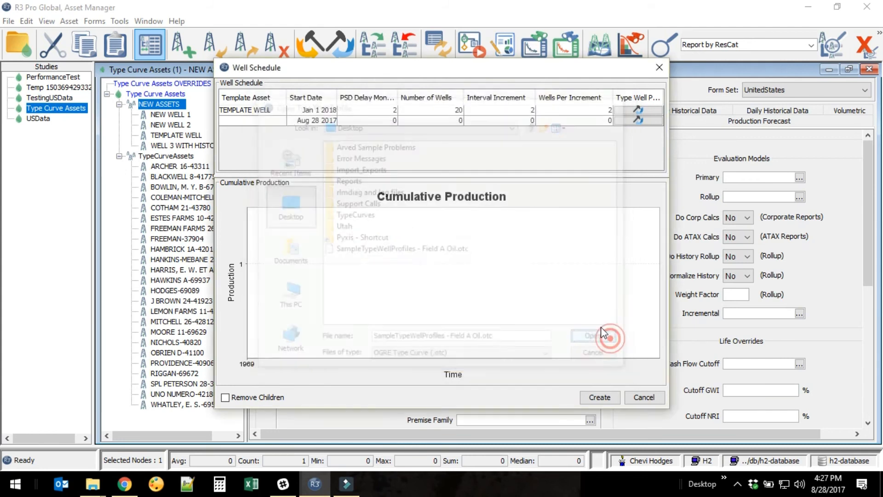
left_click(422, 236)
left_click(410, 258)
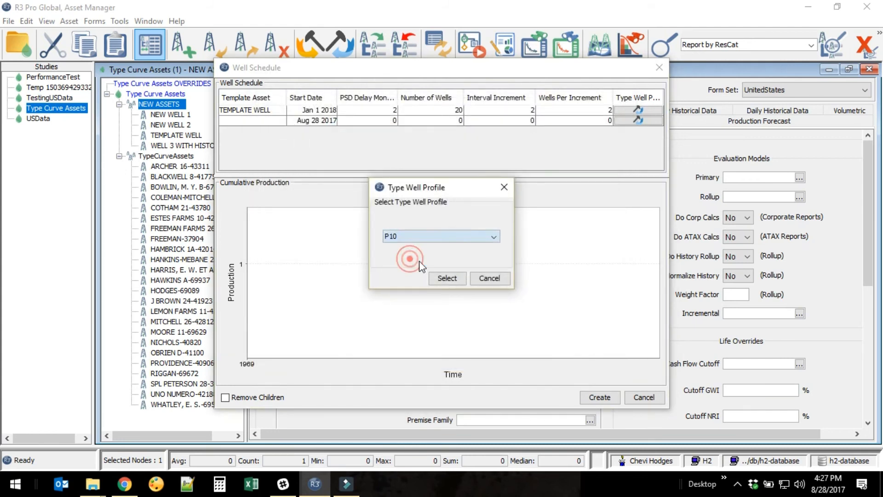
left_click(447, 278)
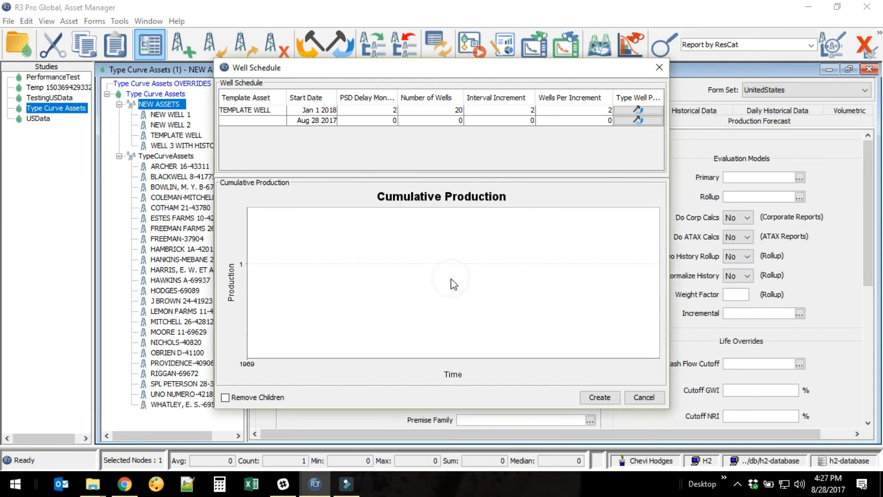
left_click(600, 398)
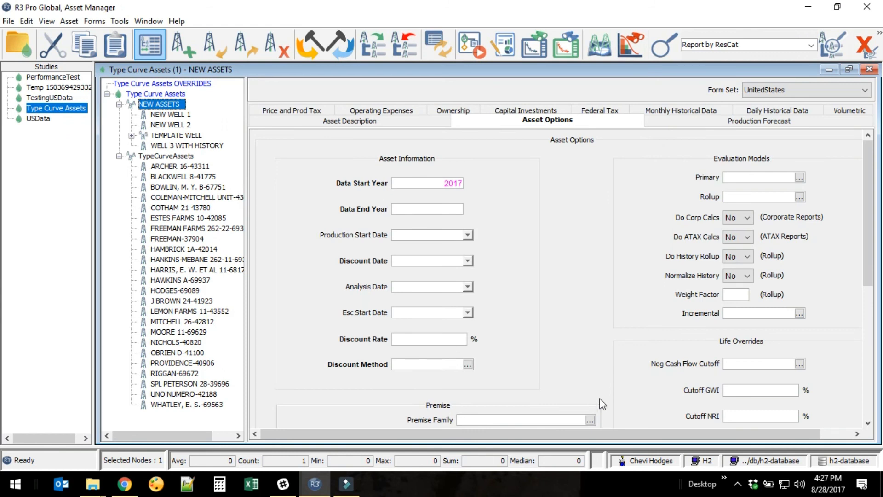
Step: Expand TEMPLATE WELL in the widened asset tree and select all of its scheduled wells
left_click(132, 136)
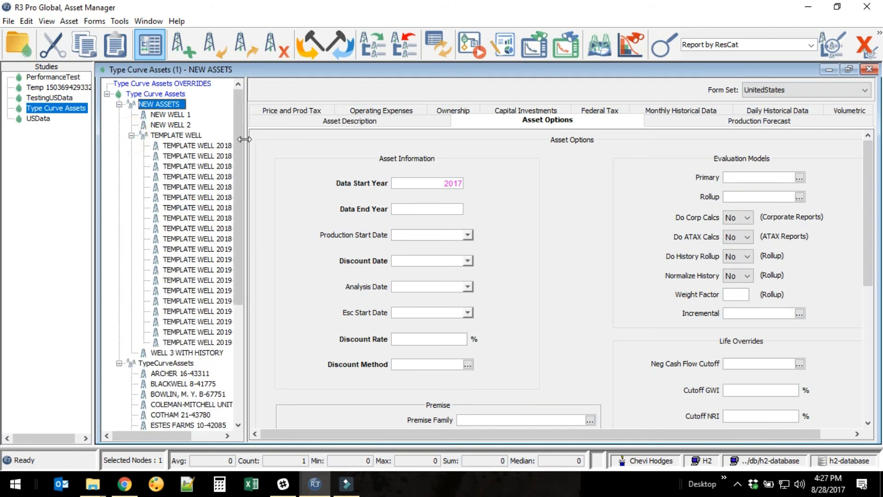
left_click_drag(247, 161, 286, 161)
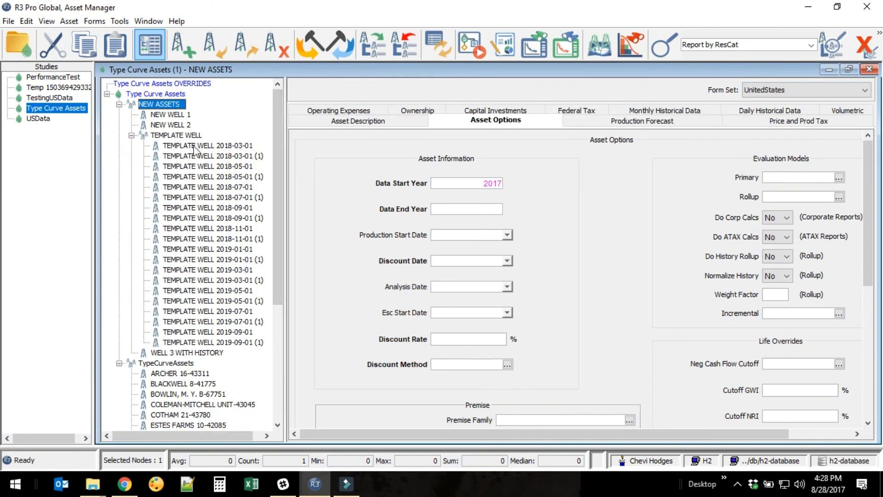
left_click(196, 146)
left_click(223, 342, "shift")
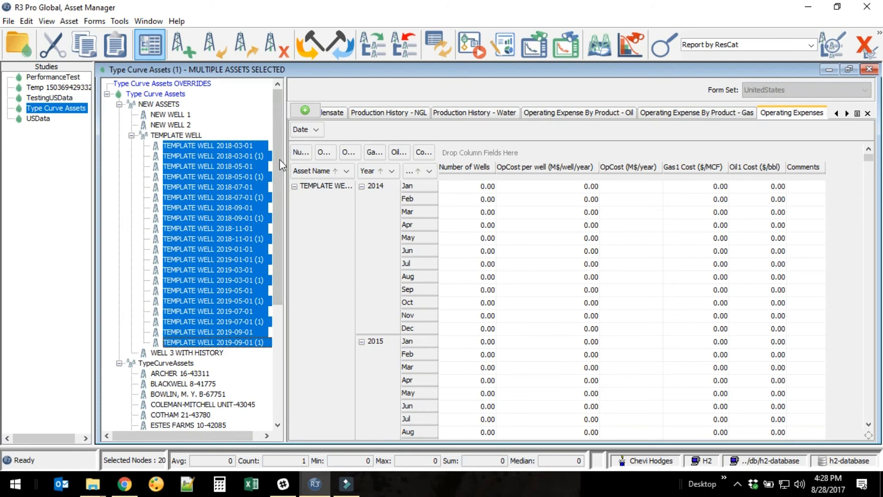
Step: Review the production forecast of TEMPLATE WELL 2018-03-01
left_click(214, 145)
left_click(627, 121)
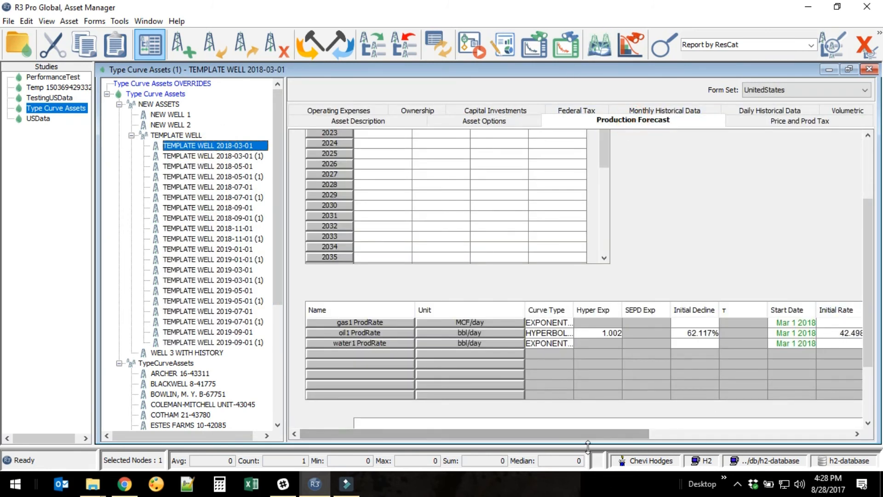
left_click_drag(594, 435, 529, 433)
Step: Compare the production start dates in the asset options of the four scheduled wells from TEMPLATE WELL 2018-03-01 to 2018-05-01 (1)
left_click(459, 122)
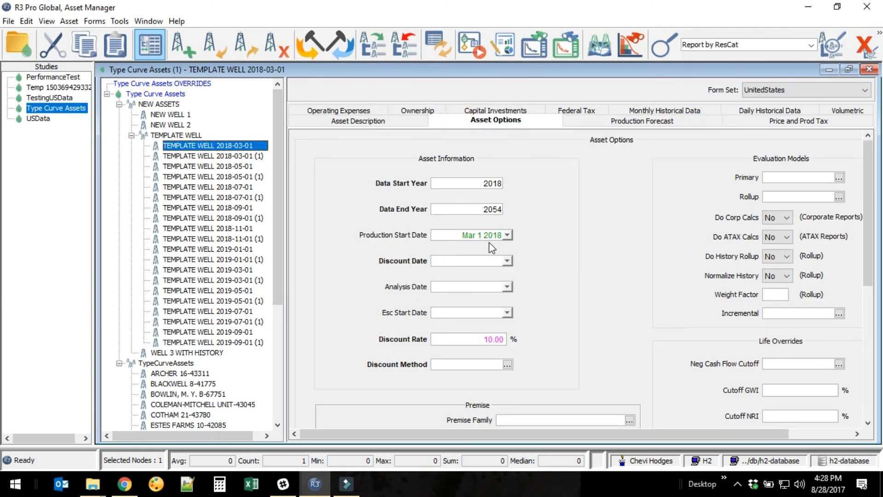
left_click(463, 236)
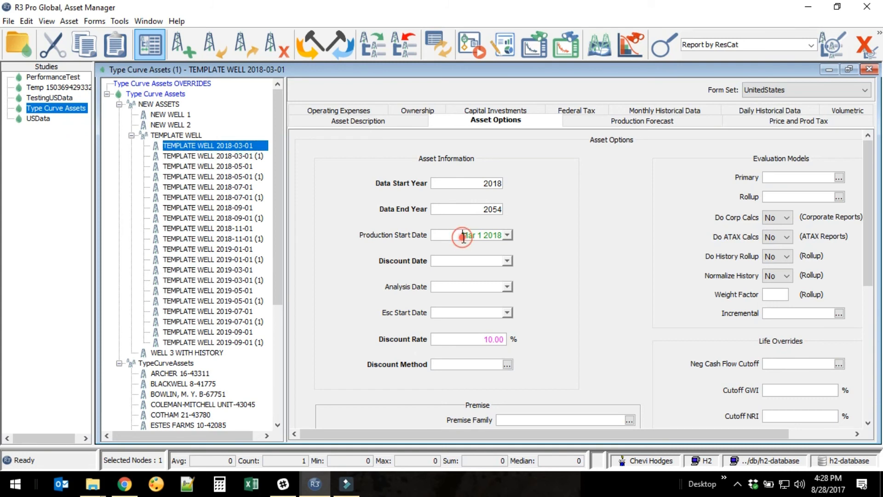
left_click(228, 156)
left_click(457, 235)
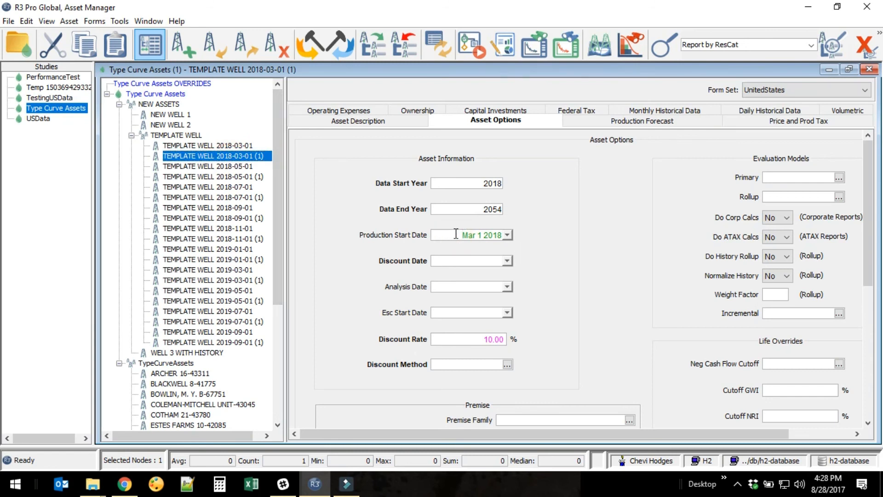
left_click(238, 168)
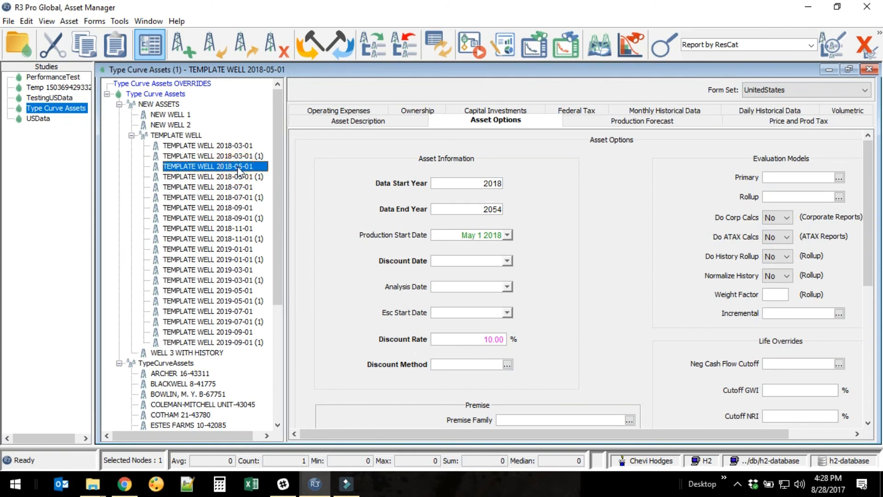
left_click(234, 180)
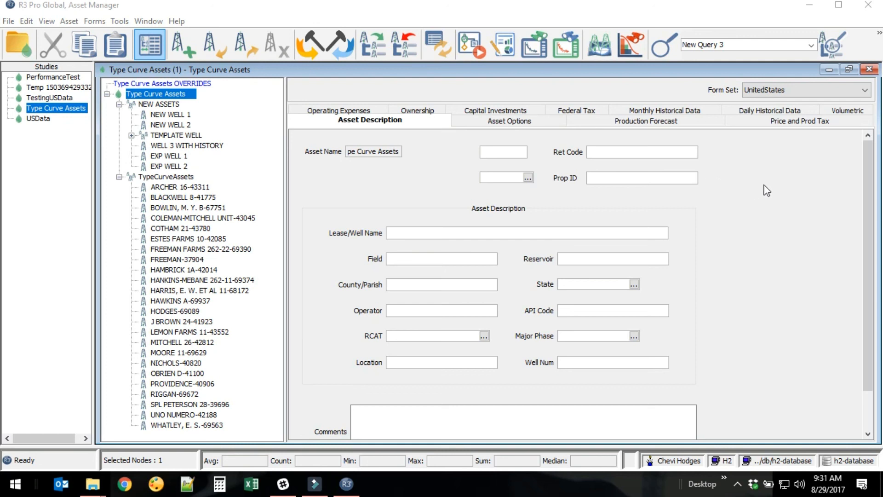
Step: Create a new query called "Apply TWP" and add a query step named "Exp Field TWP"
left_click(834, 46)
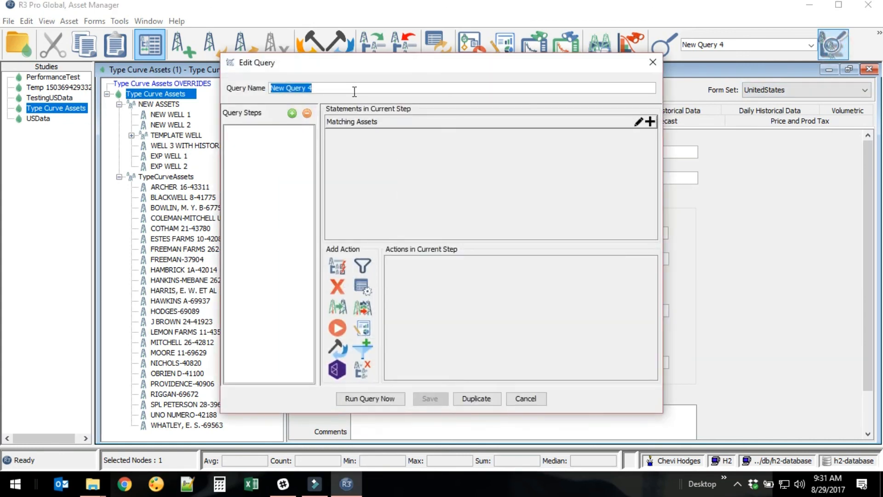
type("Apply TWP")
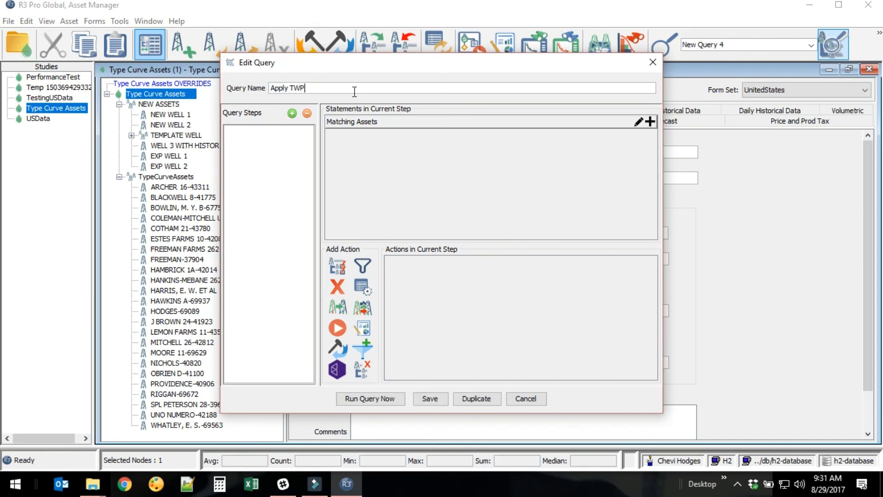
left_click(292, 114)
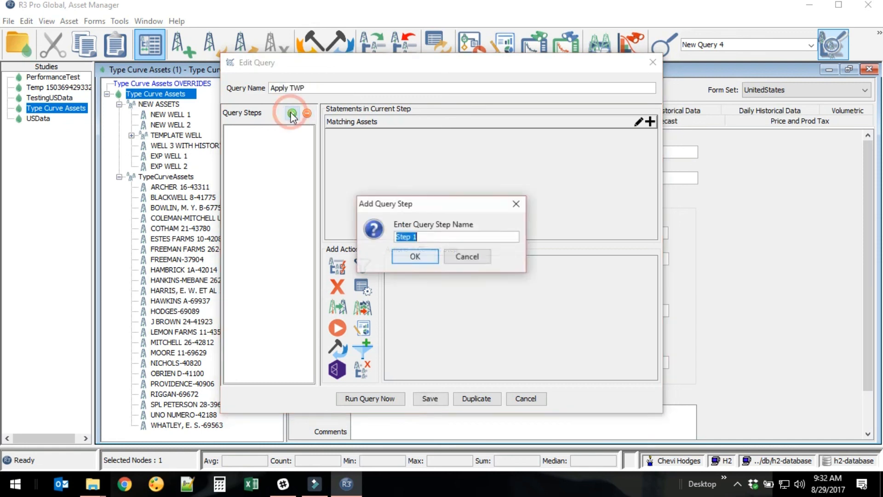
type("Exp Field")
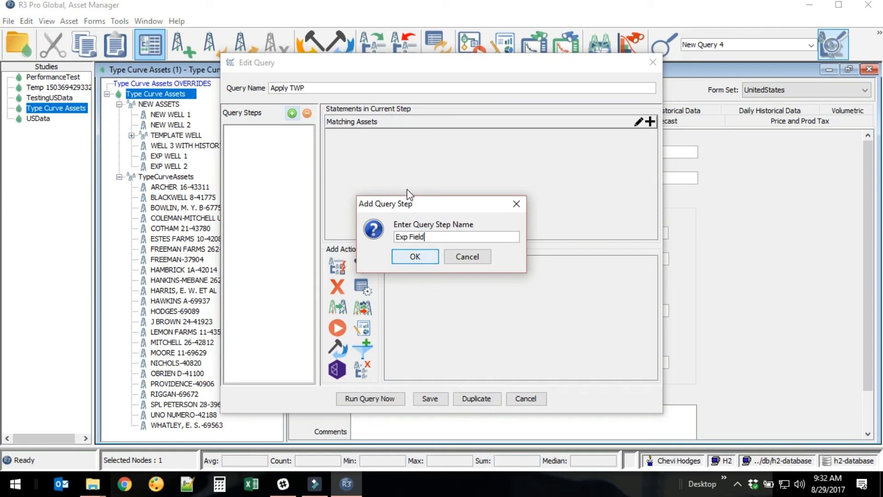
type(" TWP")
left_click(411, 258)
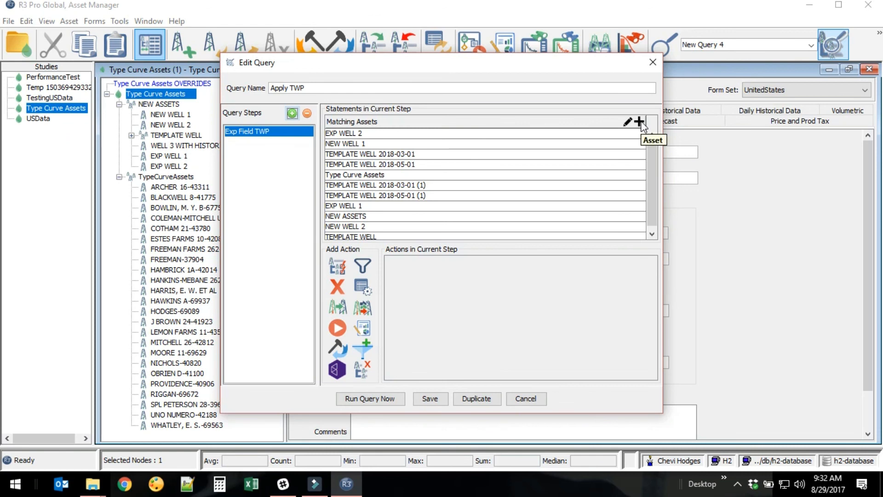
Step: Add the Field data item as a statement in the "Exp Field TWP" query step
left_click_drag(582, 66, 637, 67)
left_click(694, 123)
left_click(458, 127)
type("field")
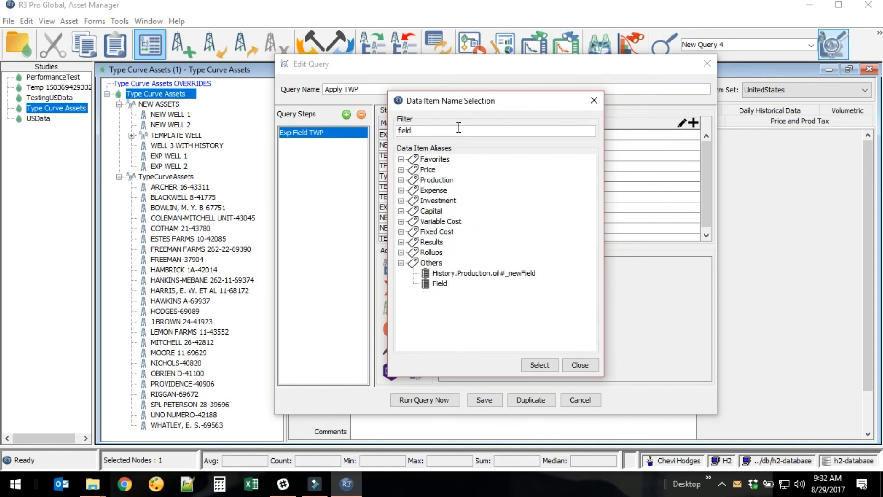
left_click(440, 283)
left_click(556, 364)
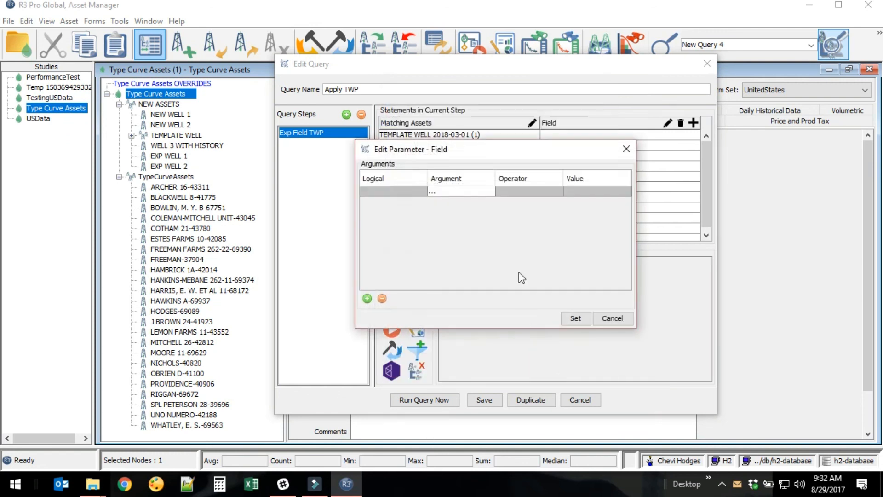
Step: Restrict the Field statement to assets whose value contains "EXP"
left_click(466, 192)
left_click(451, 231)
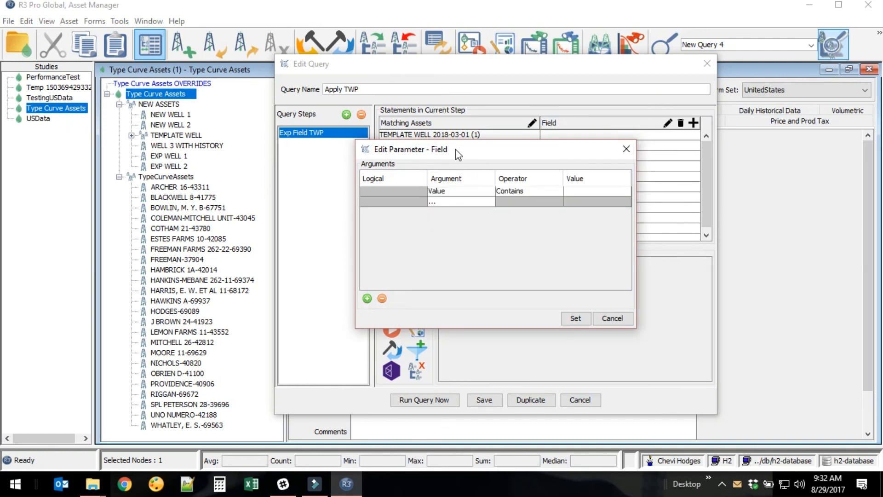
left_click(573, 189)
type("EXP")
left_click(578, 318)
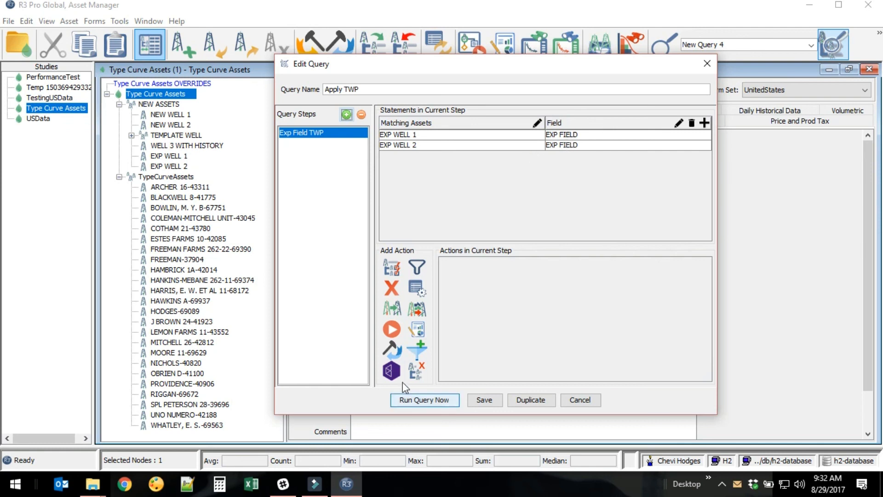
Step: Add an Apply Type Well Profile action using the P10 profile from "SampleTypeWellProfiles - Field A Oil.otc", and save the query
left_click(396, 349)
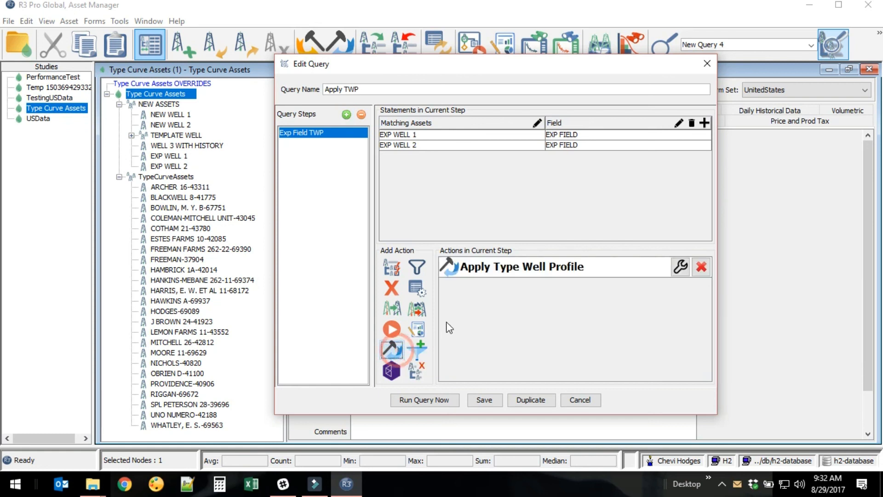
left_click(681, 272)
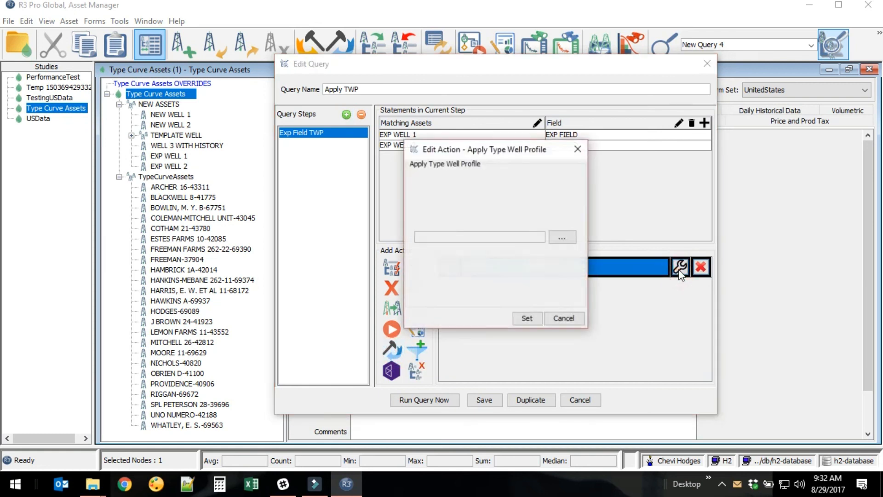
left_click(570, 239)
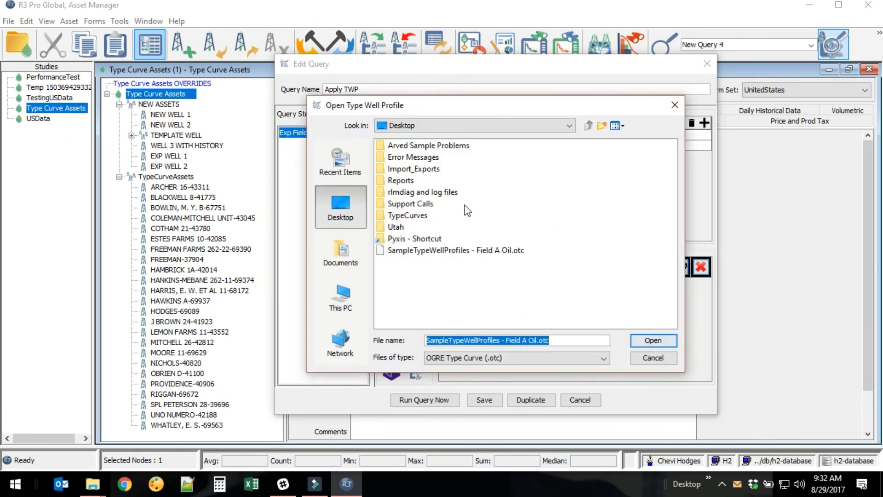
left_click(452, 250)
left_click(652, 340)
left_click(526, 237)
left_click(462, 258)
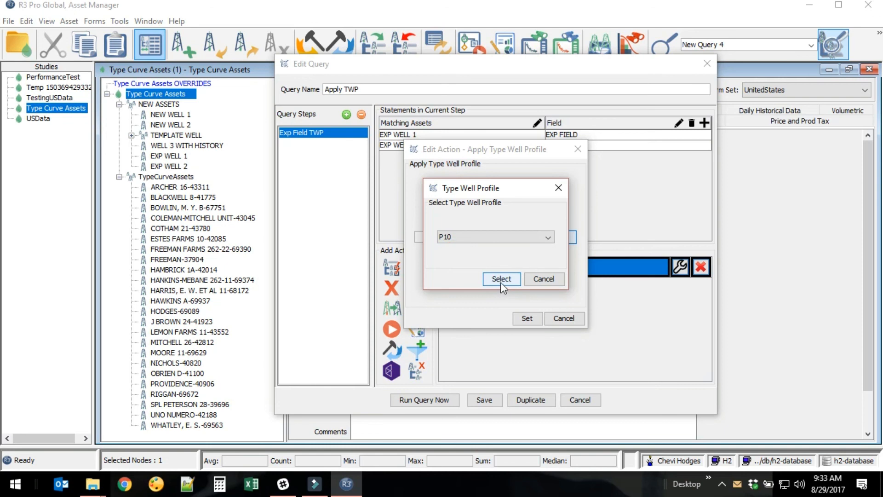
left_click(501, 281)
left_click(528, 318)
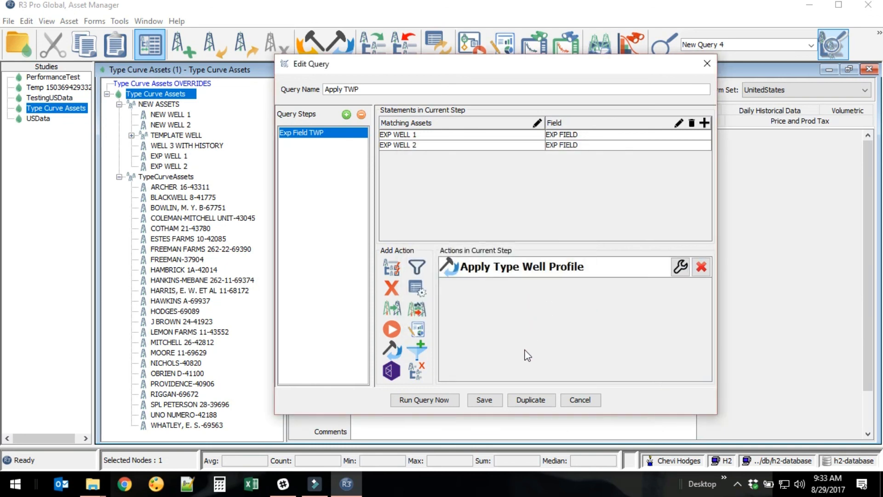
left_click(484, 399)
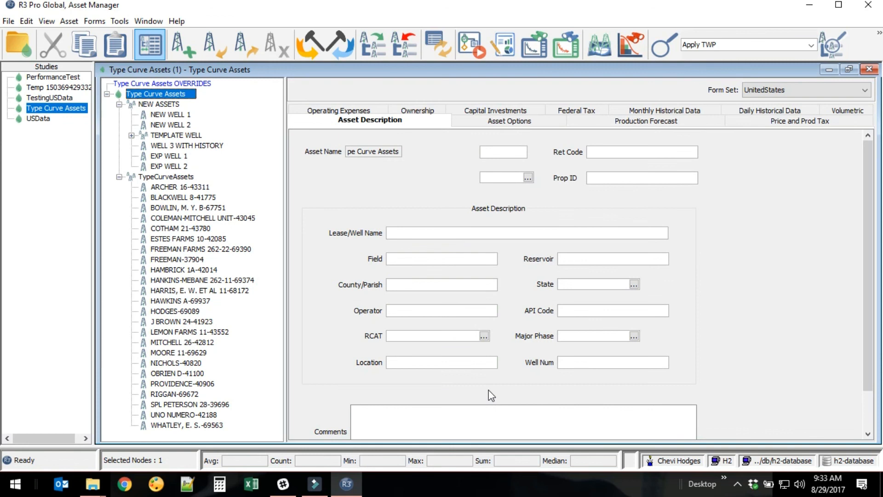
Step: Run the "Apply TWP" query on the Type Curve Assets study and close its progress reports
left_click(119, 96)
left_click(879, 37)
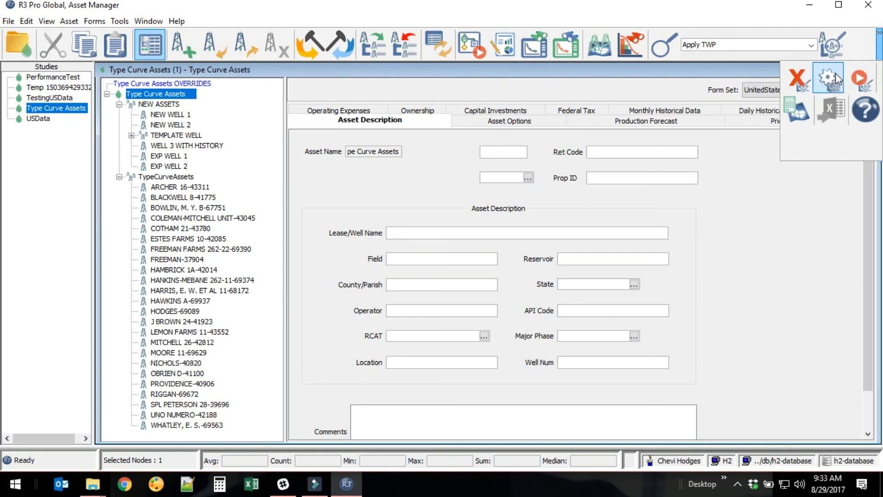
left_click(860, 78)
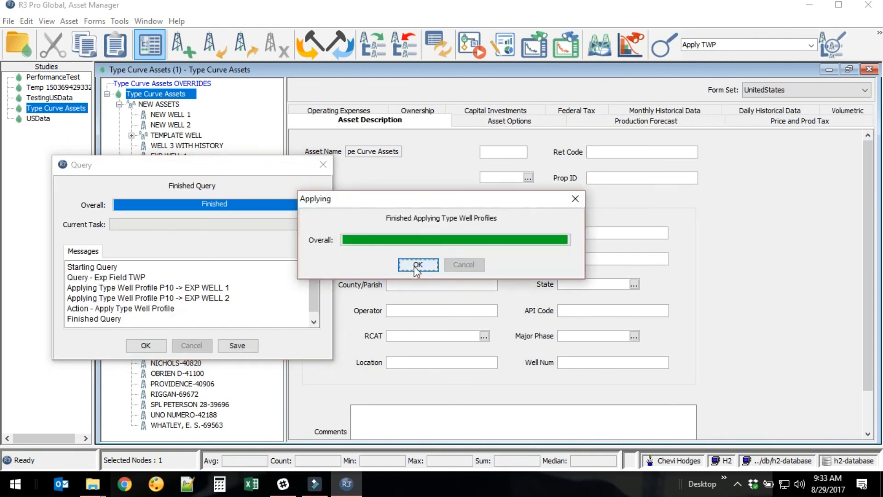
left_click(418, 265)
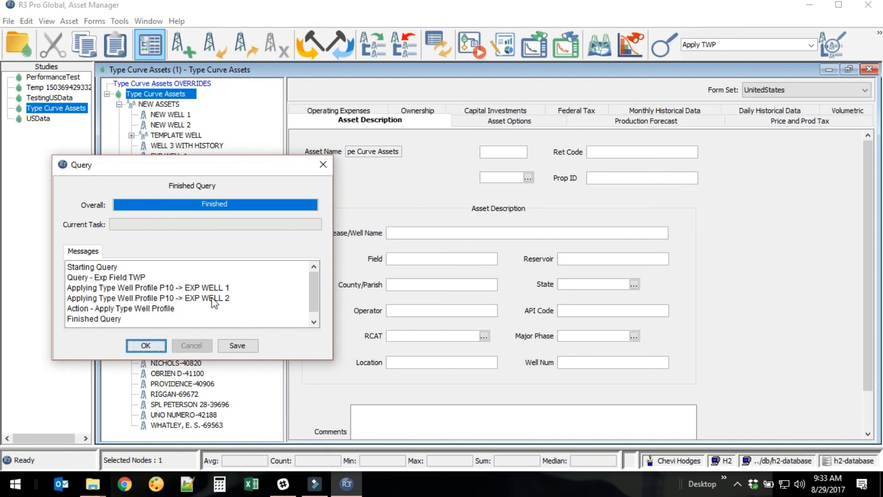
left_click(158, 349)
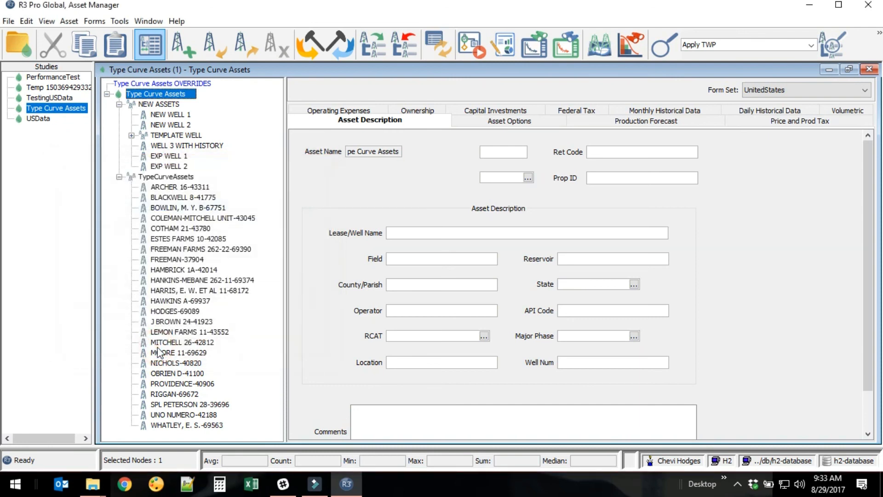
Step: Check the production forecast curve parameters and start dates of EXP WELL 1 and EXP WELL 2
left_click(177, 157)
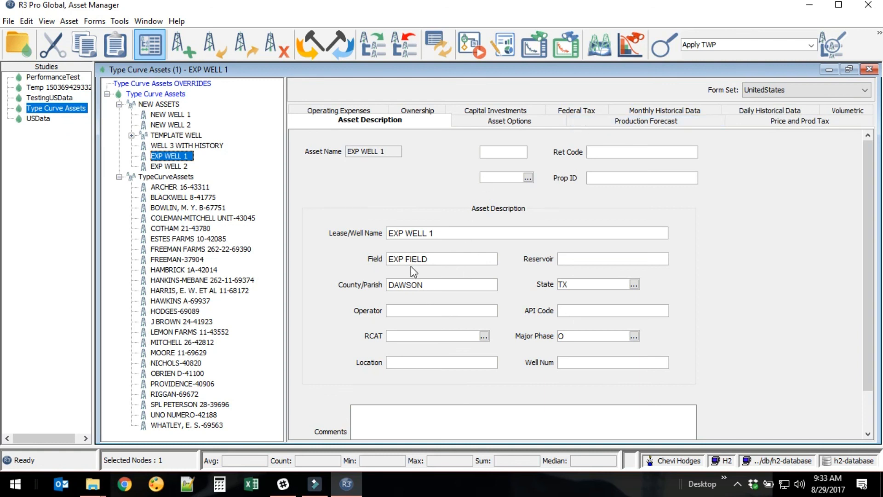
left_click(582, 120)
scroll(672, 239, "down", 3)
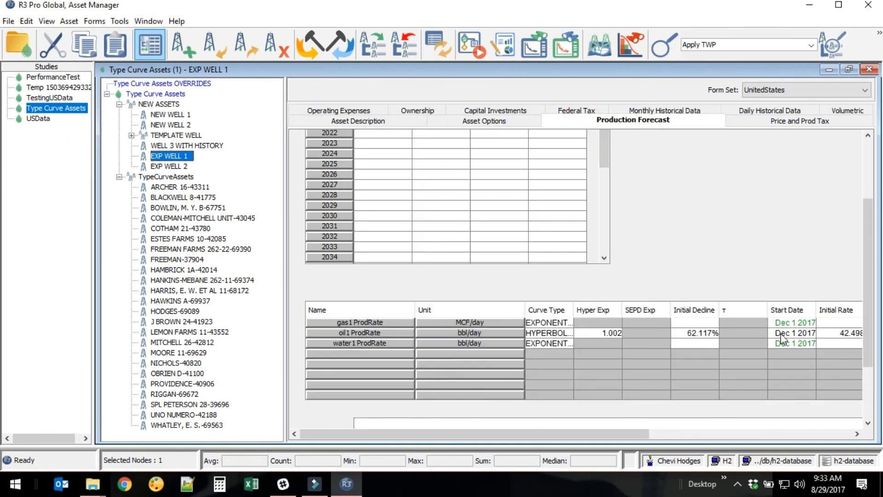
left_click_drag(634, 434, 772, 438)
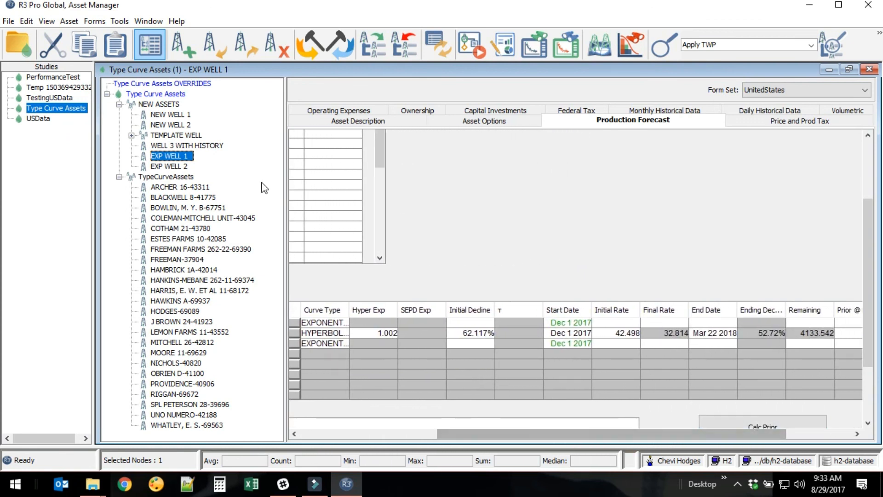
left_click(177, 167)
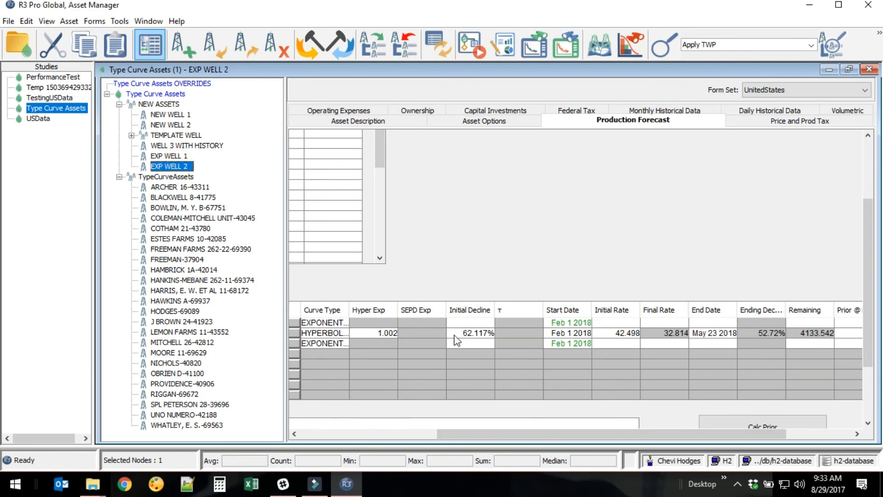